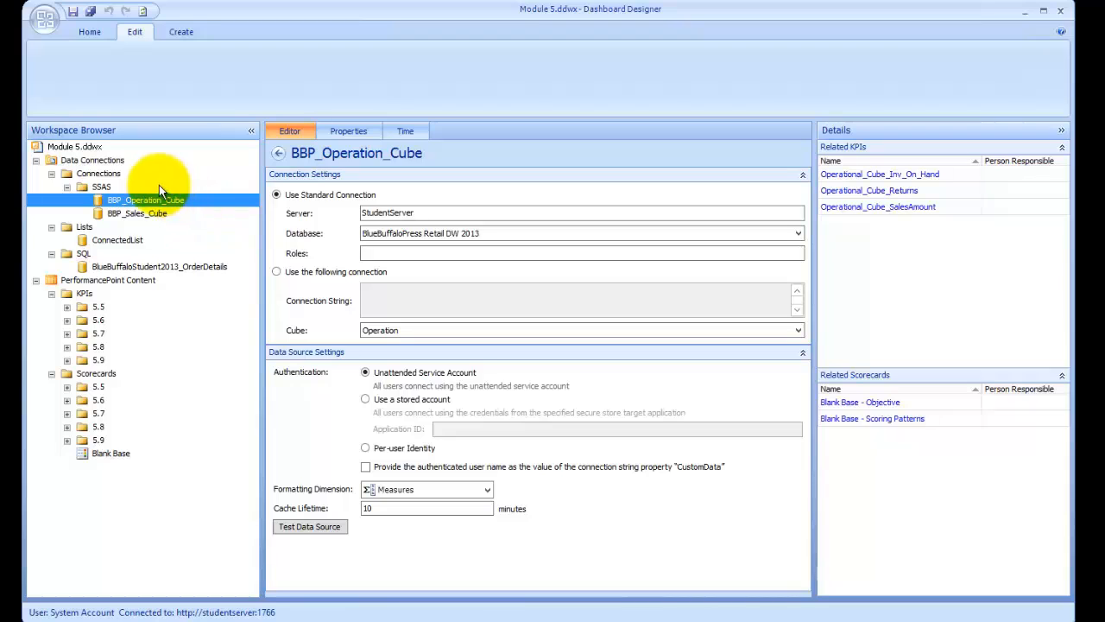
Paste the copied BBP_Operation_Cube data source into the SSAS folder and rename the copy "BBP_Operation_Cube - Time Intelligence".
right_click(85, 188)
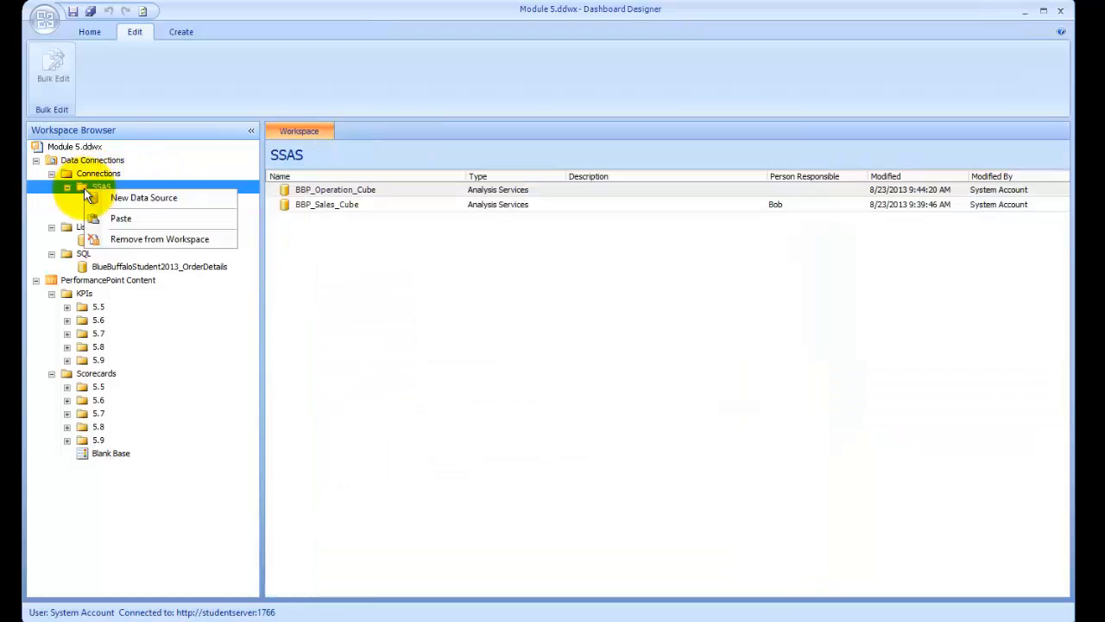
left_click(126, 221)
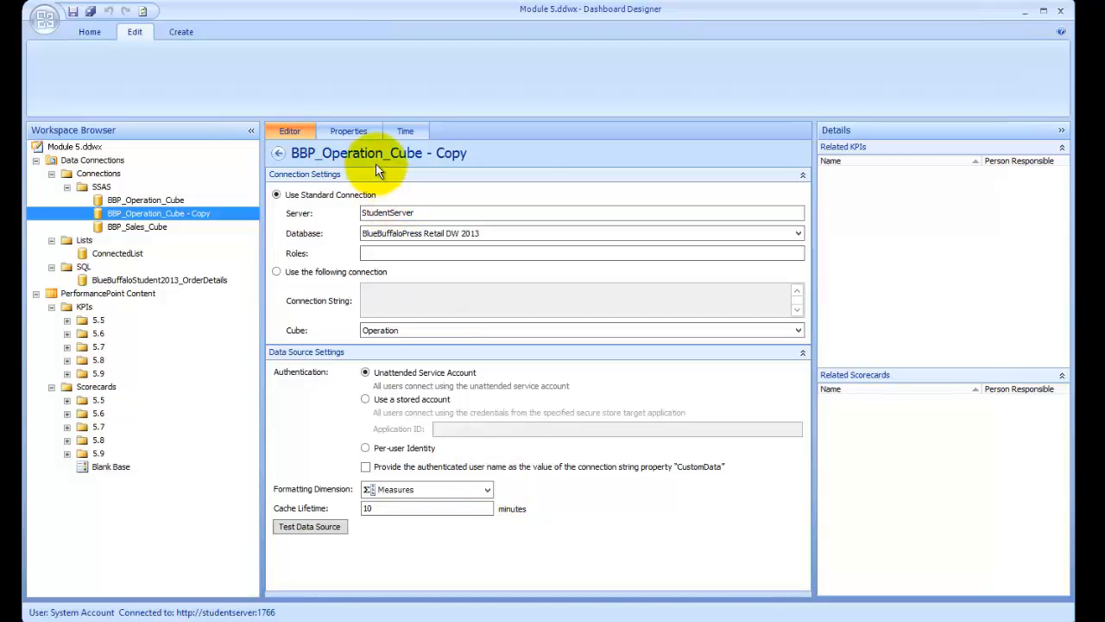
left_click(366, 131)
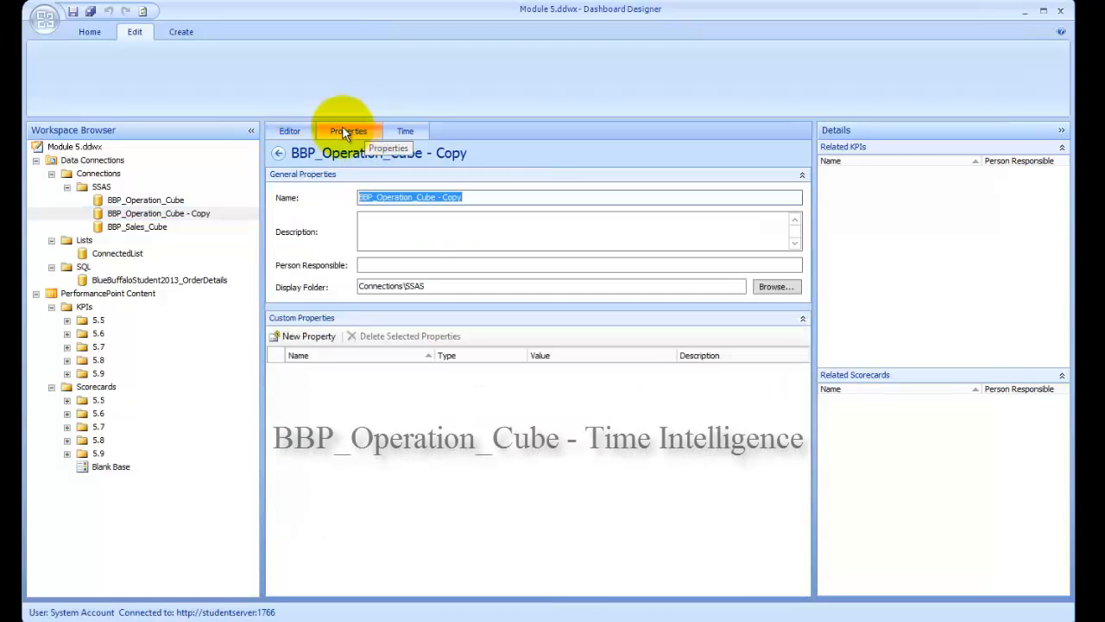
double_click(450, 196)
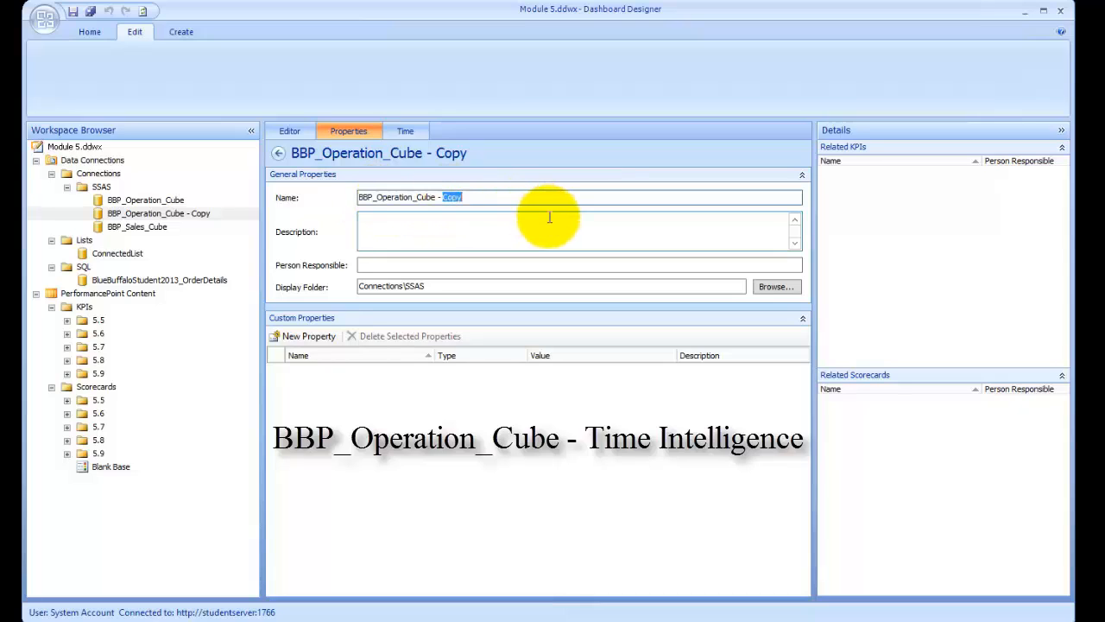
type("Time Intellig")
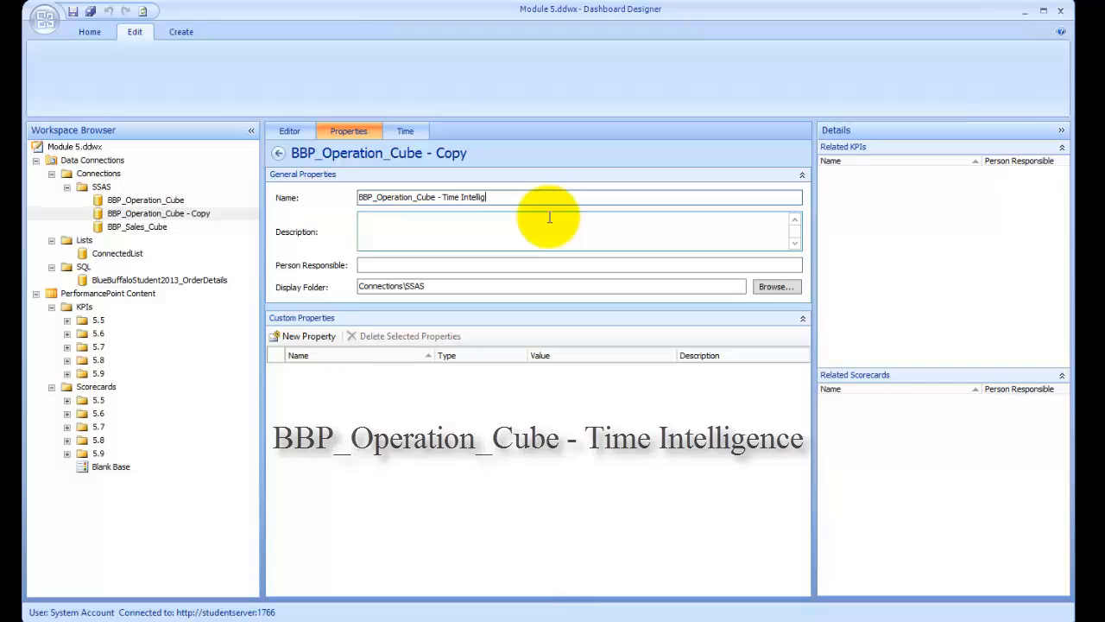
type("ence")
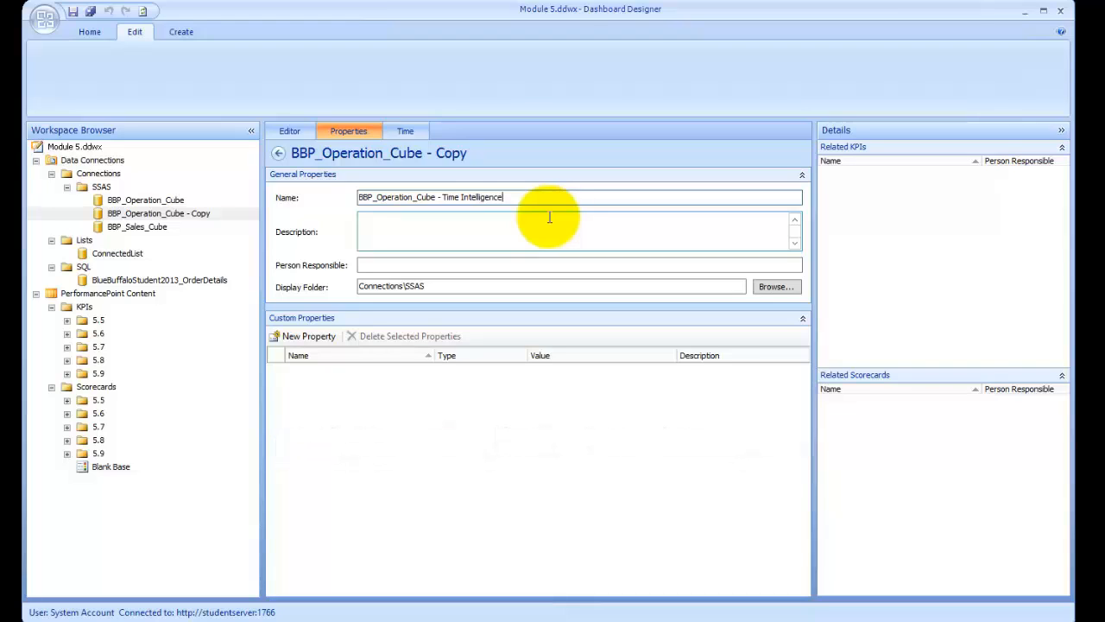
Create a display folder named 5.10 under Connections\SSAS and assign the Time Intelligence data source to it.
left_click(787, 287)
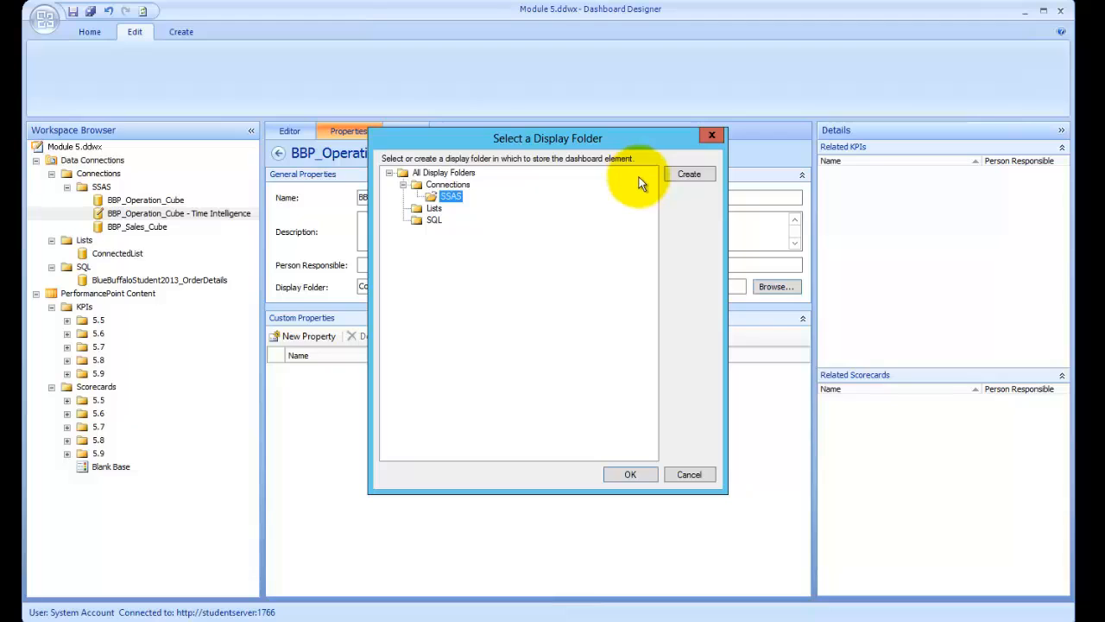
left_click(690, 177)
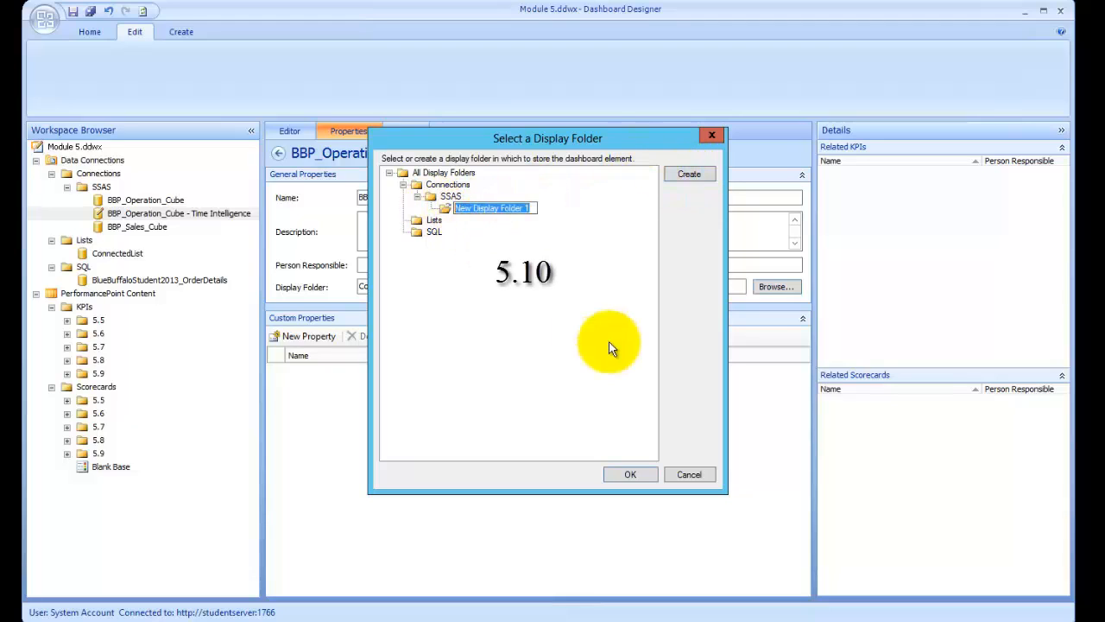
type("5.10")
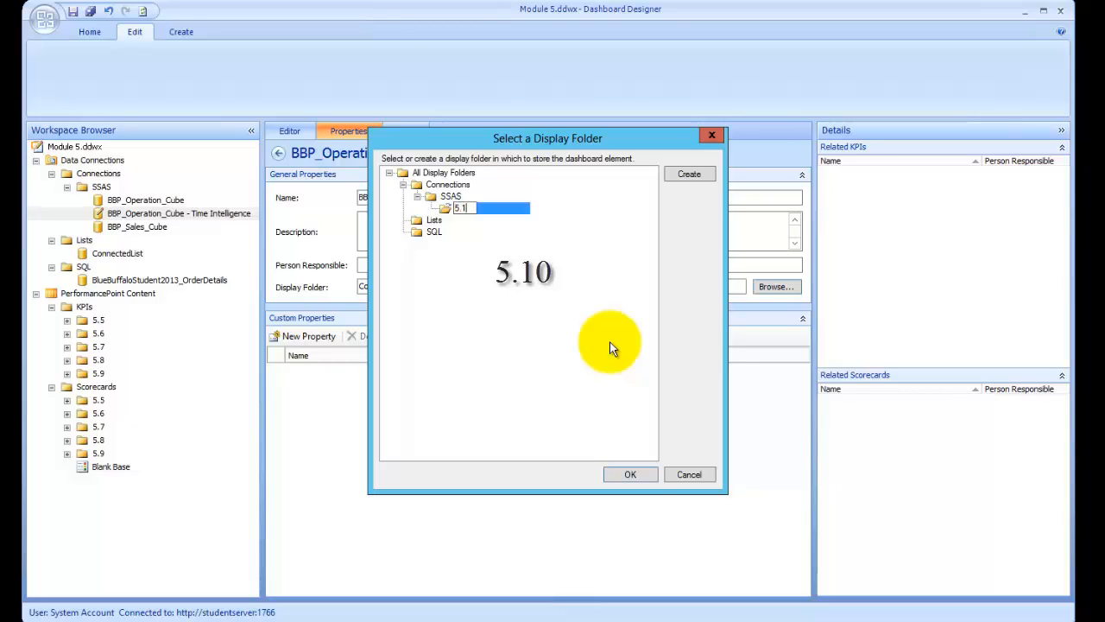
left_click(631, 474)
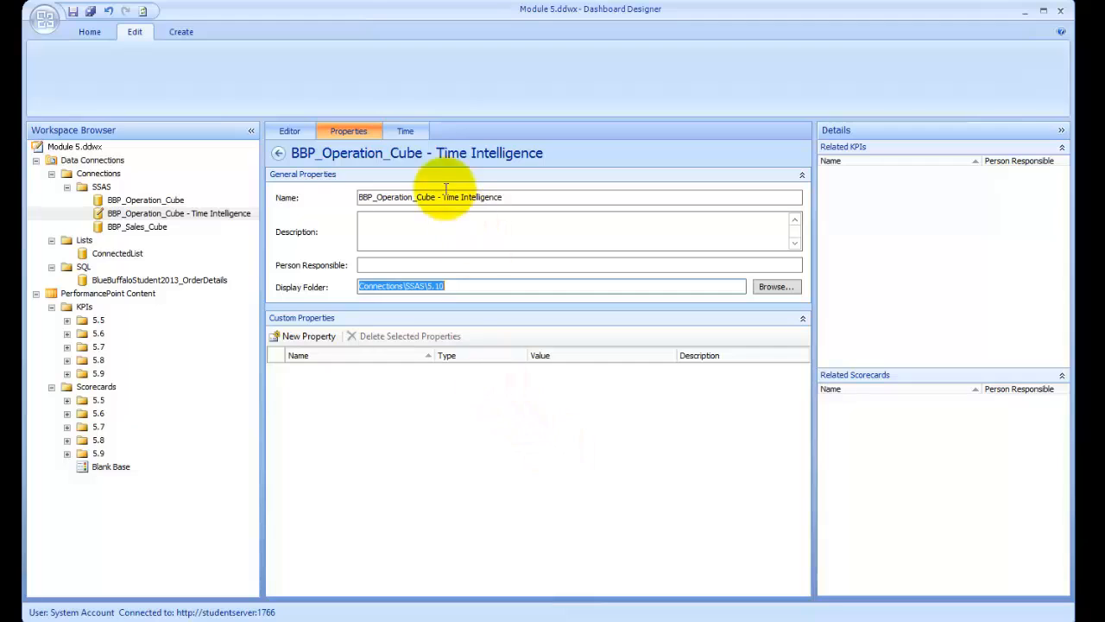
Set the time dimension of the Time Intelligence data source to Date.Calendar YQMD.
left_click(422, 131)
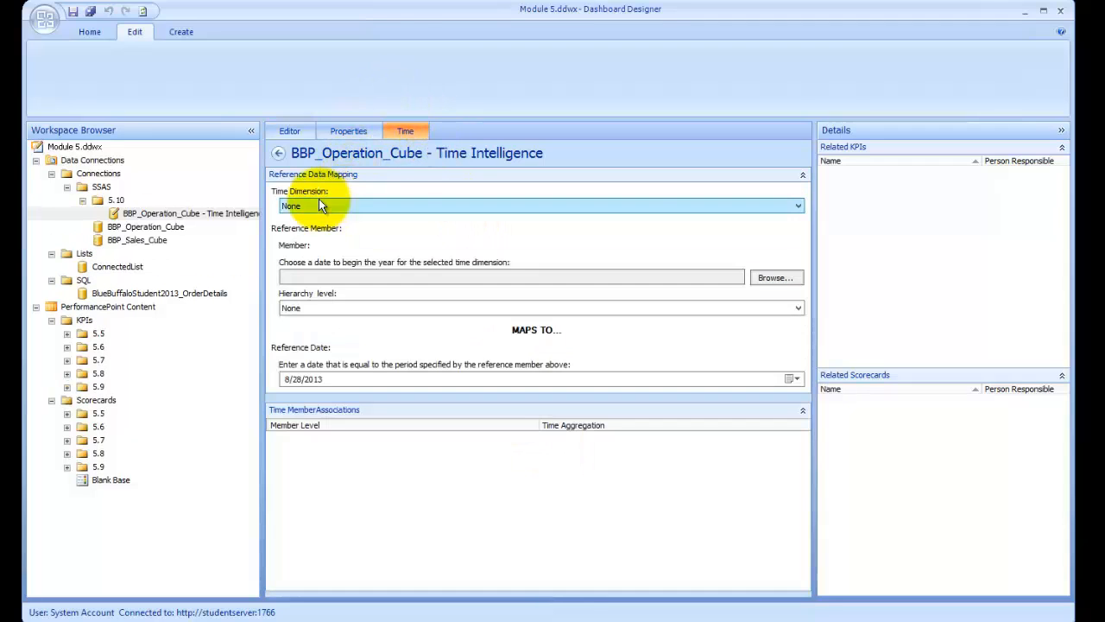
left_click(800, 206)
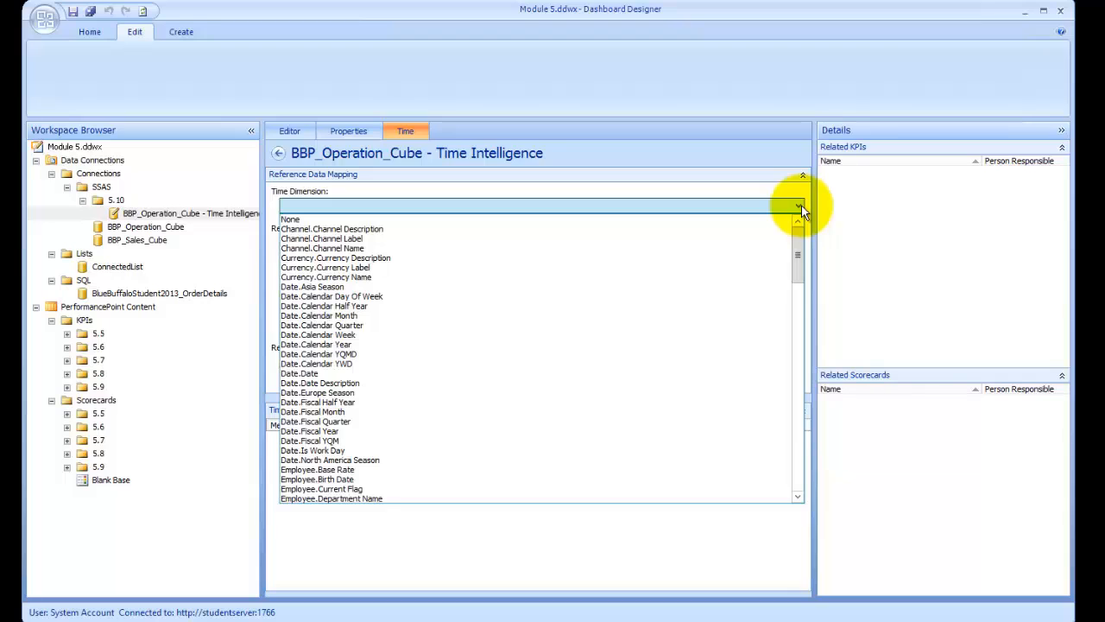
left_click(349, 354)
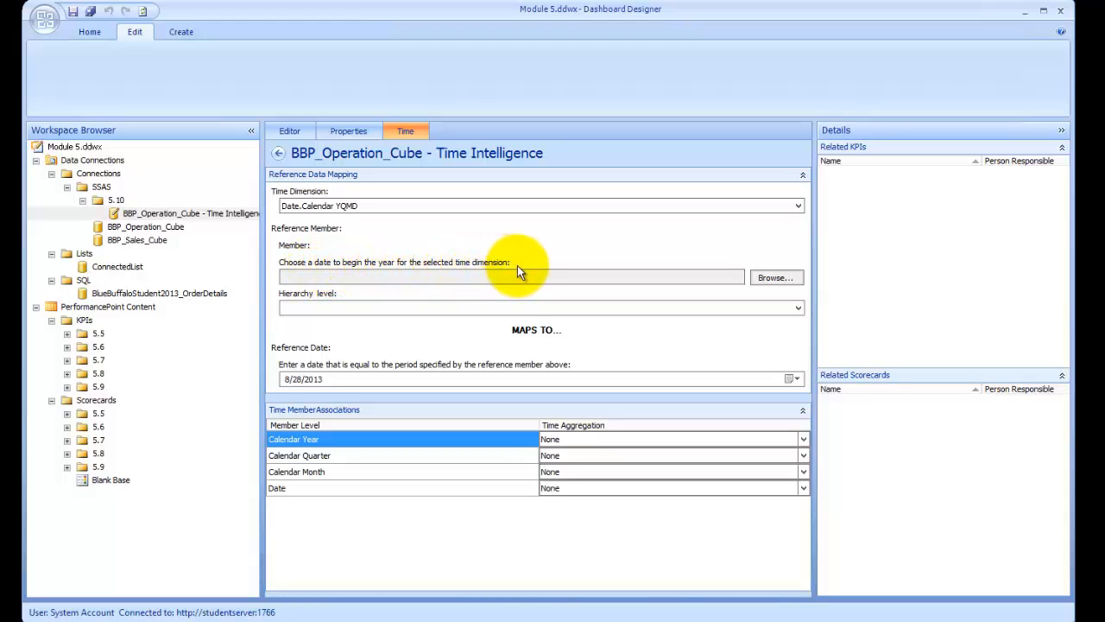
Choose 2008-01-01, under Year 2008, Q1, January, as the reference member that begins the year.
left_click(790, 281)
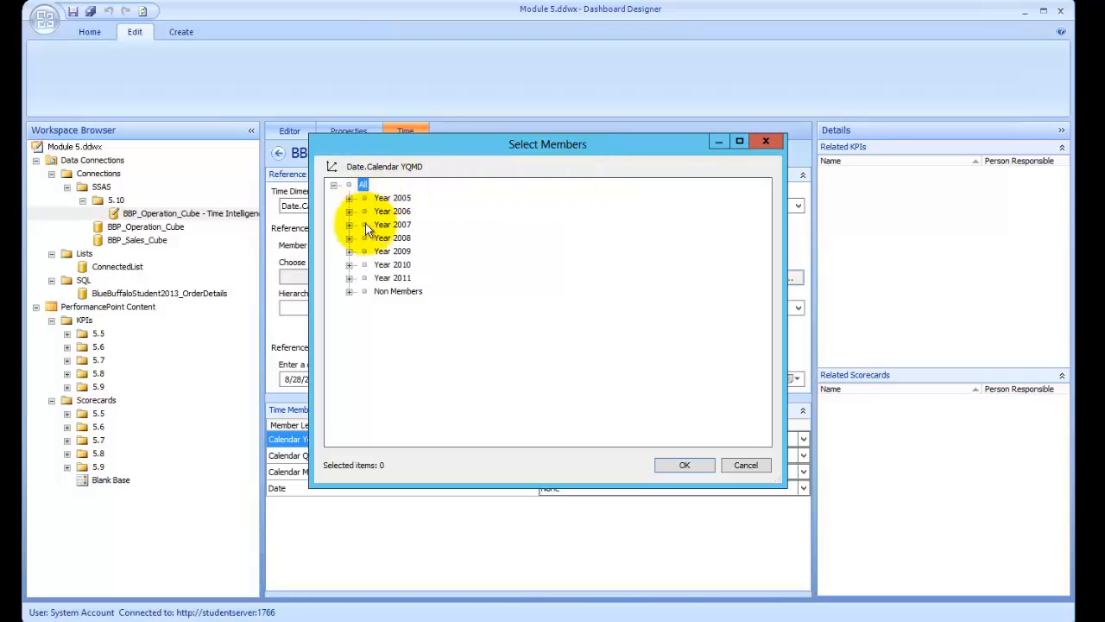
left_click(349, 237)
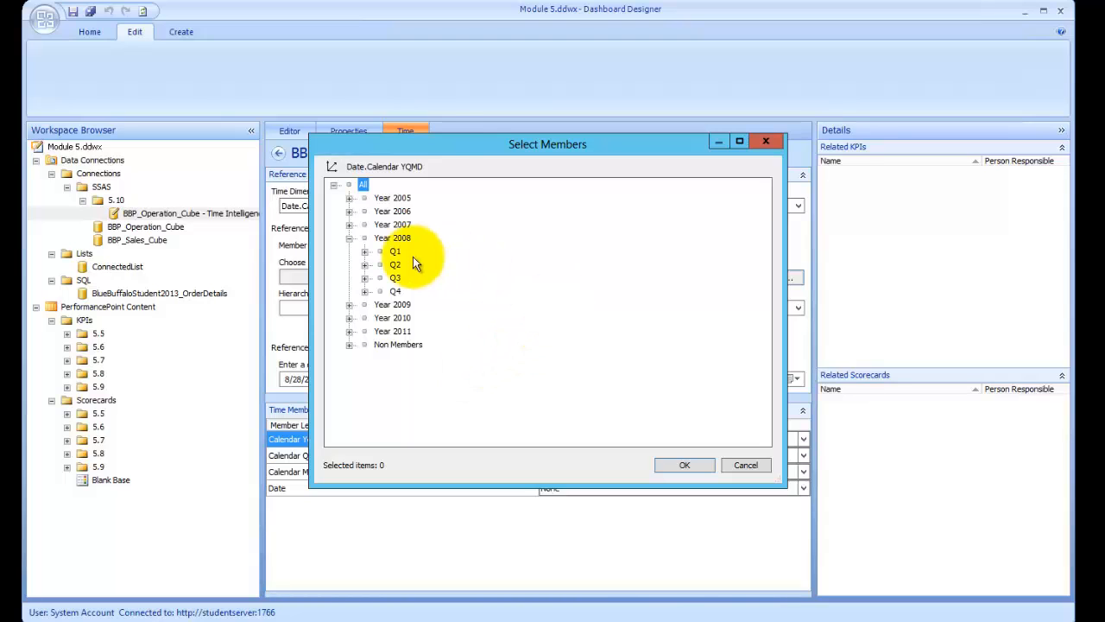
left_click(366, 252)
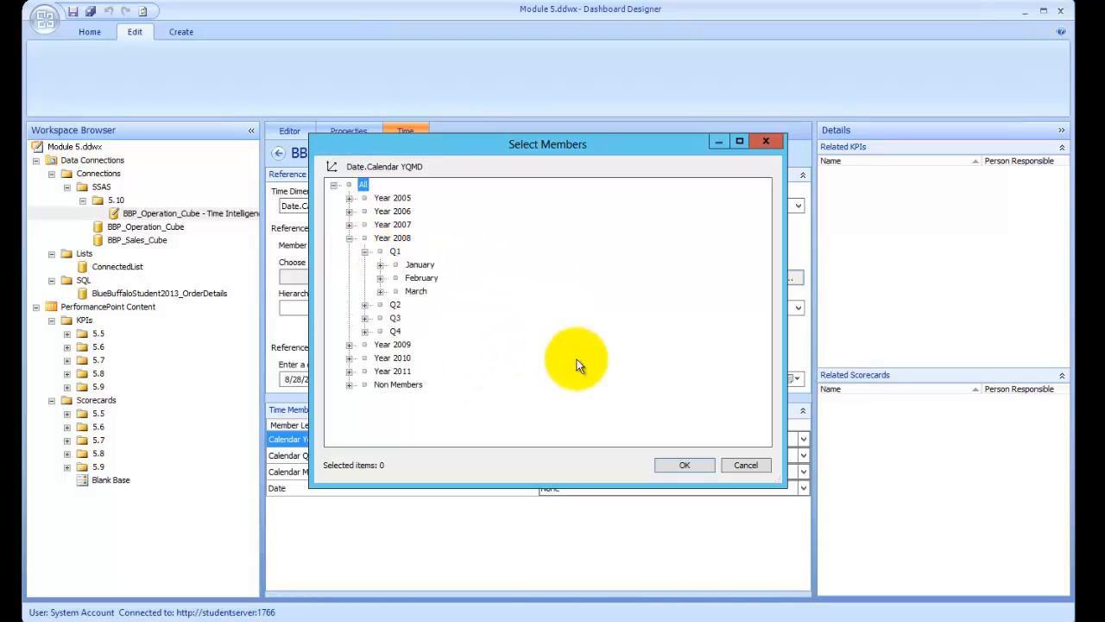
left_click(380, 265)
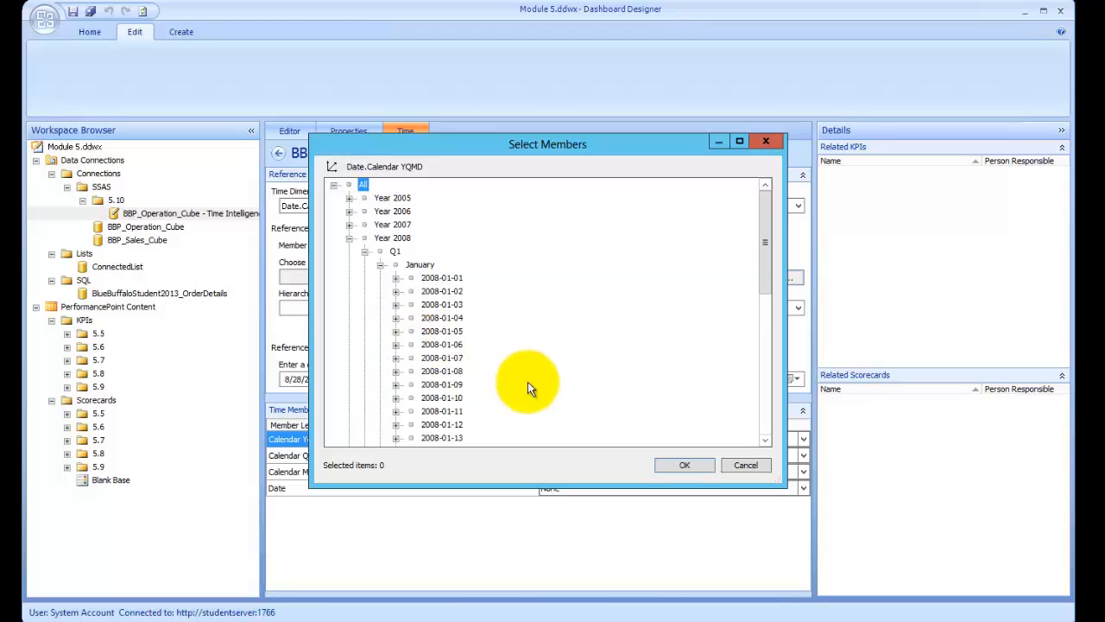
left_click(442, 278)
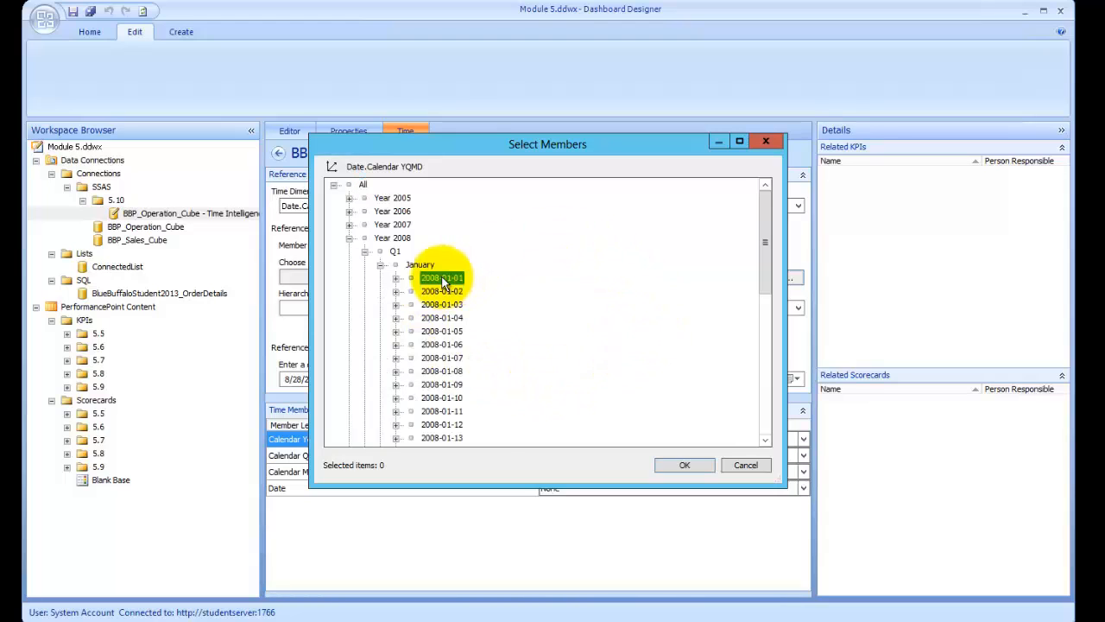
left_click(709, 467)
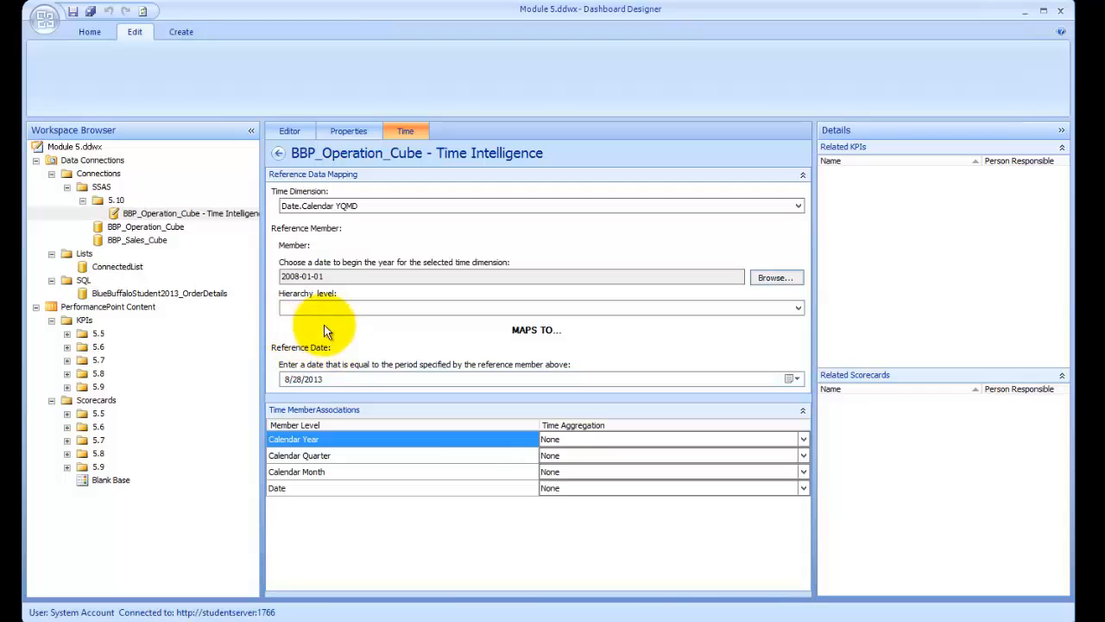
Set the reference member's hierarchy level to Day and the reference date to 1/1/2013.
left_click(798, 308)
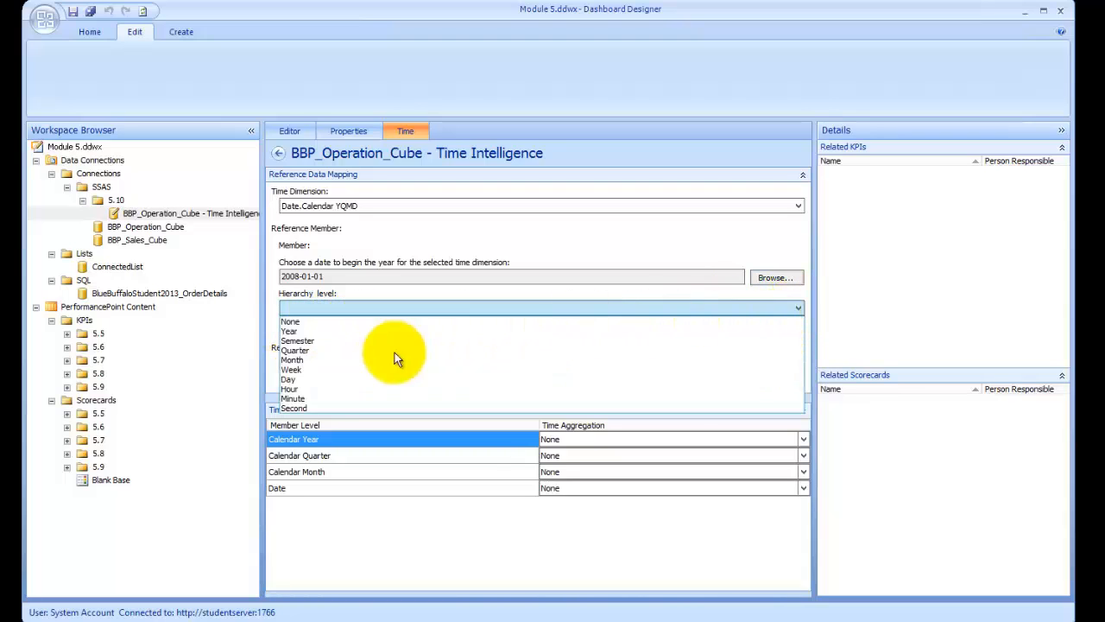
left_click(291, 379)
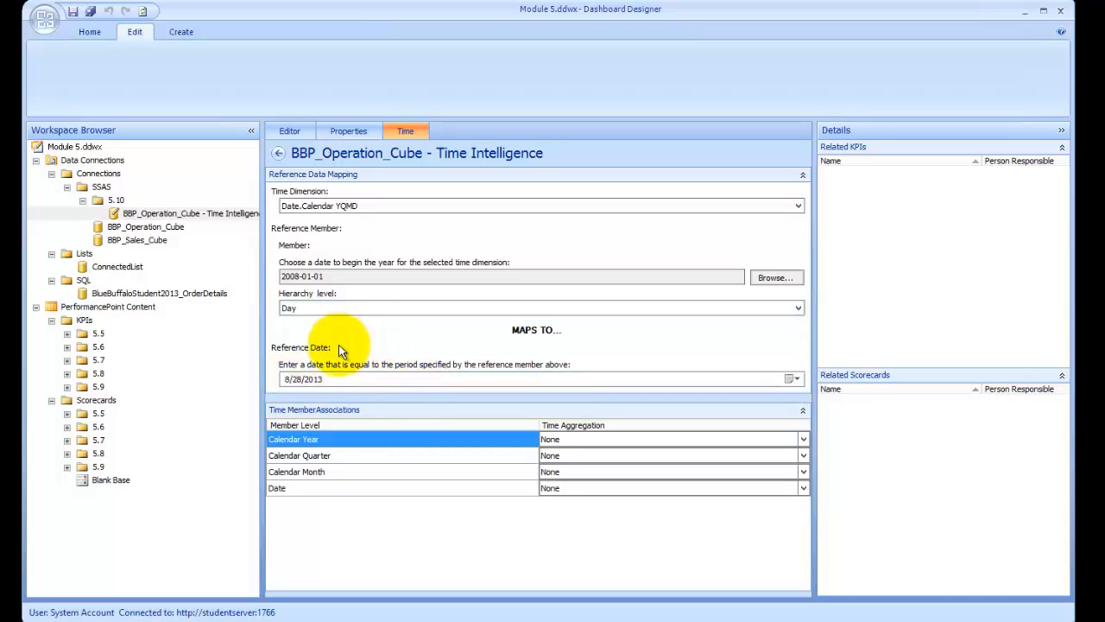
left_click(290, 378)
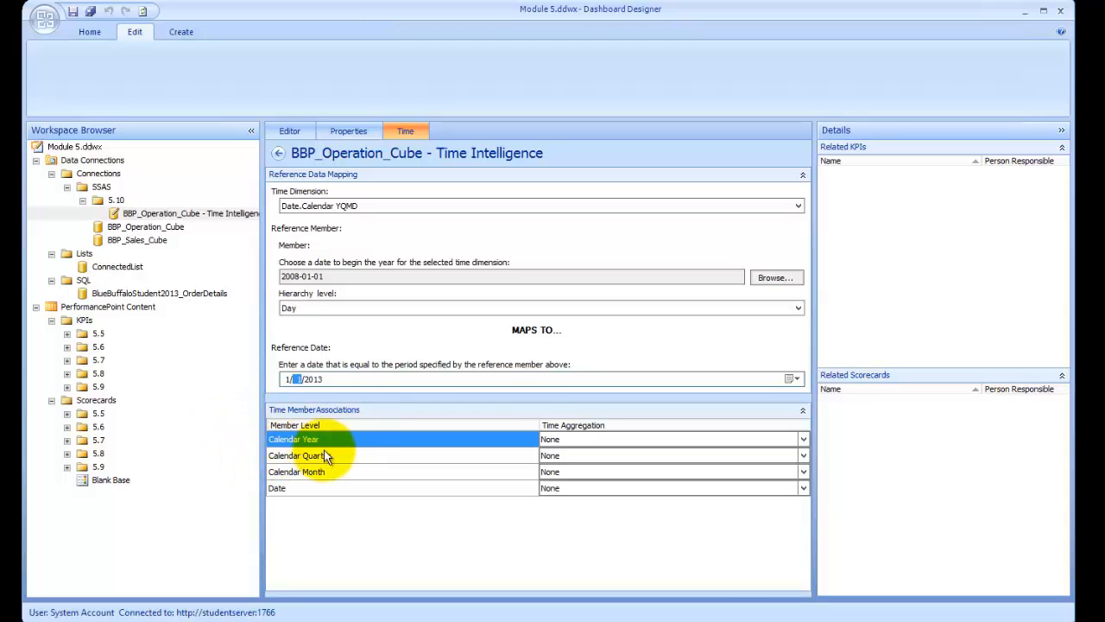
Map Calendar Year, Calendar Quarter, Calendar Month and Date to Year, Quarter, Month and Day time aggregations, and save the data source.
left_click(803, 440)
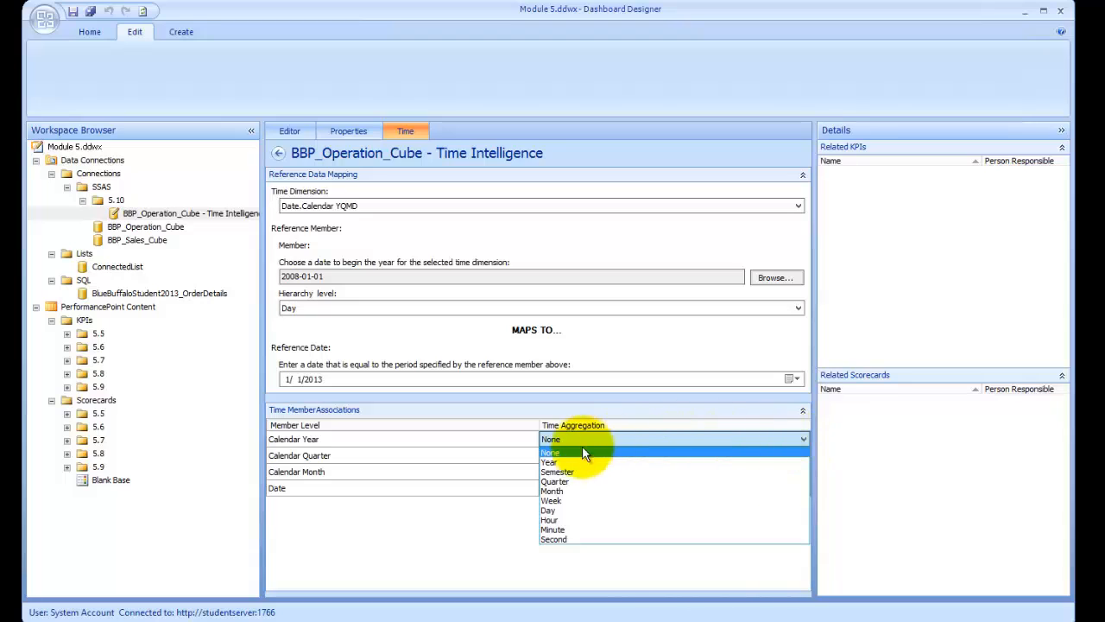
left_click(549, 461)
left_click(470, 459)
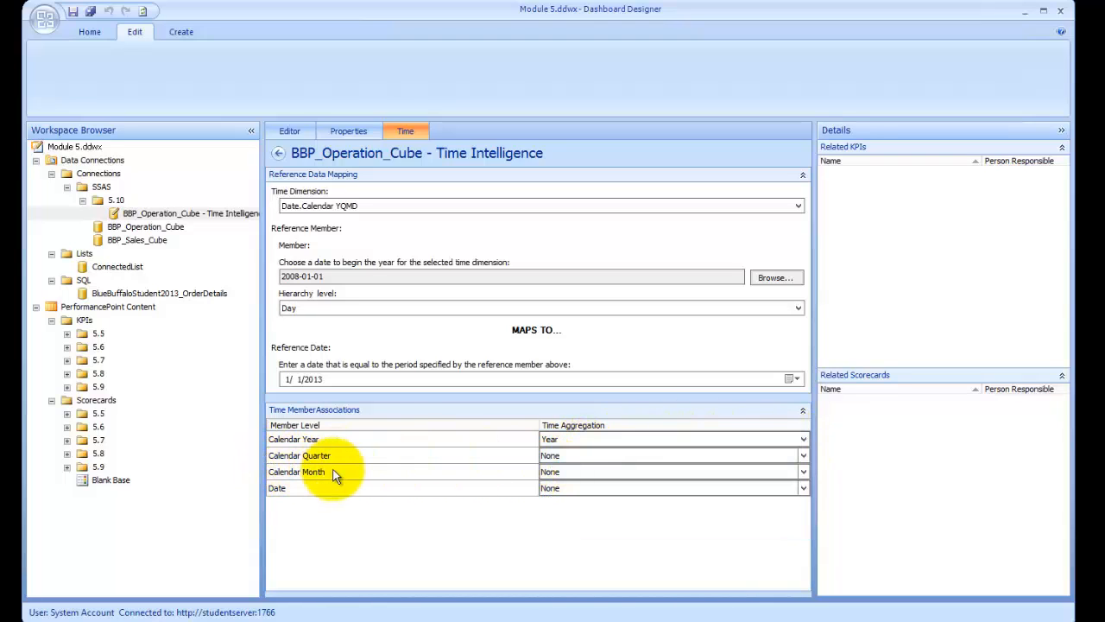
left_click(804, 456)
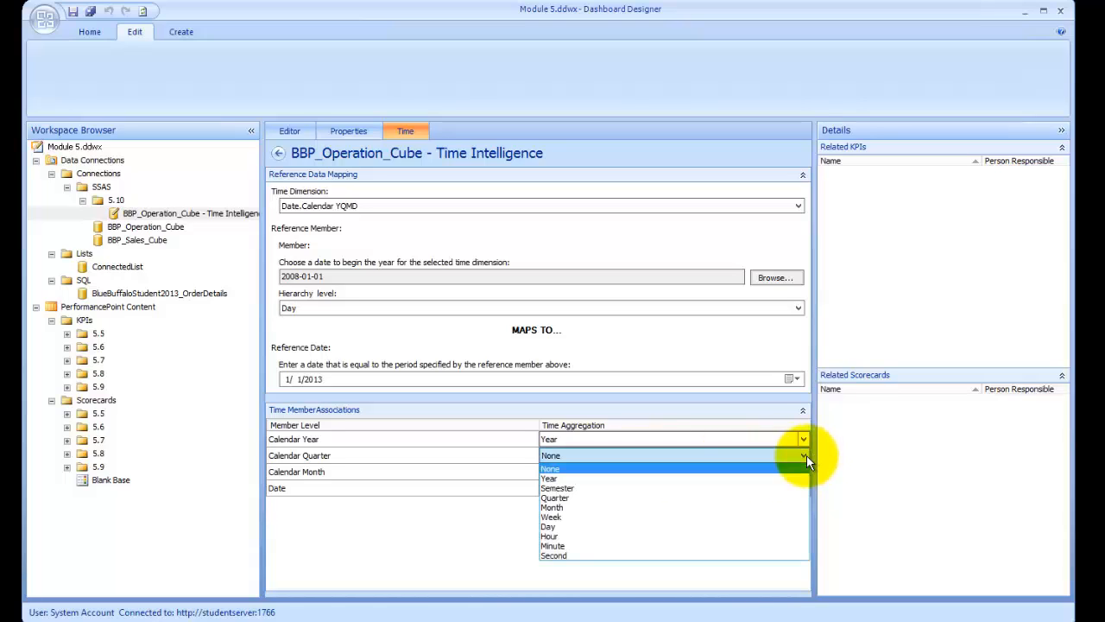
left_click(563, 499)
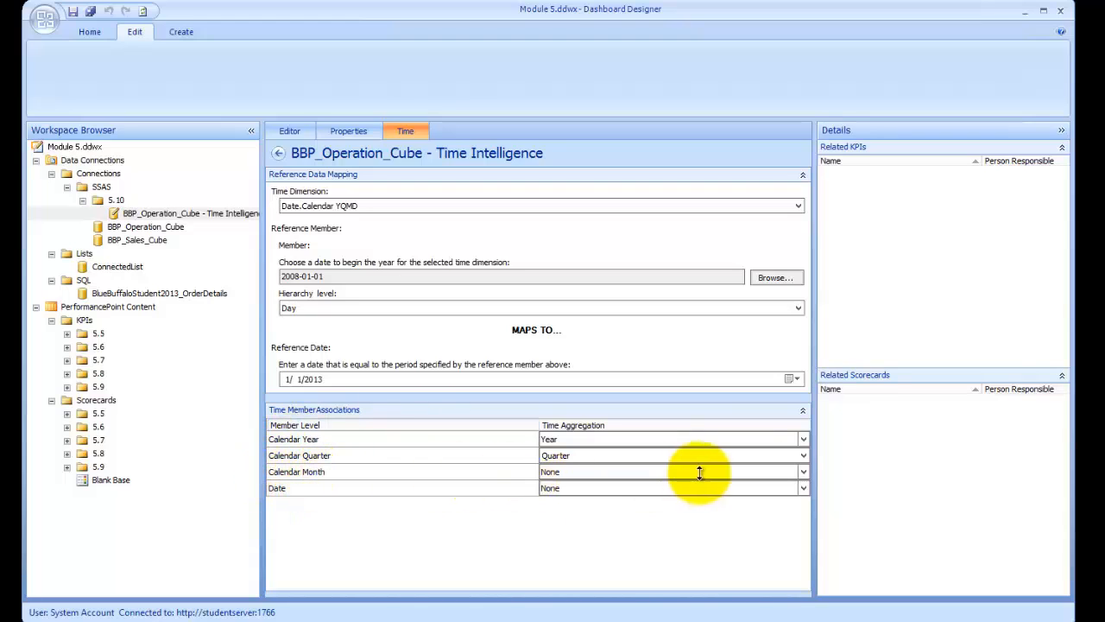
left_click(803, 471)
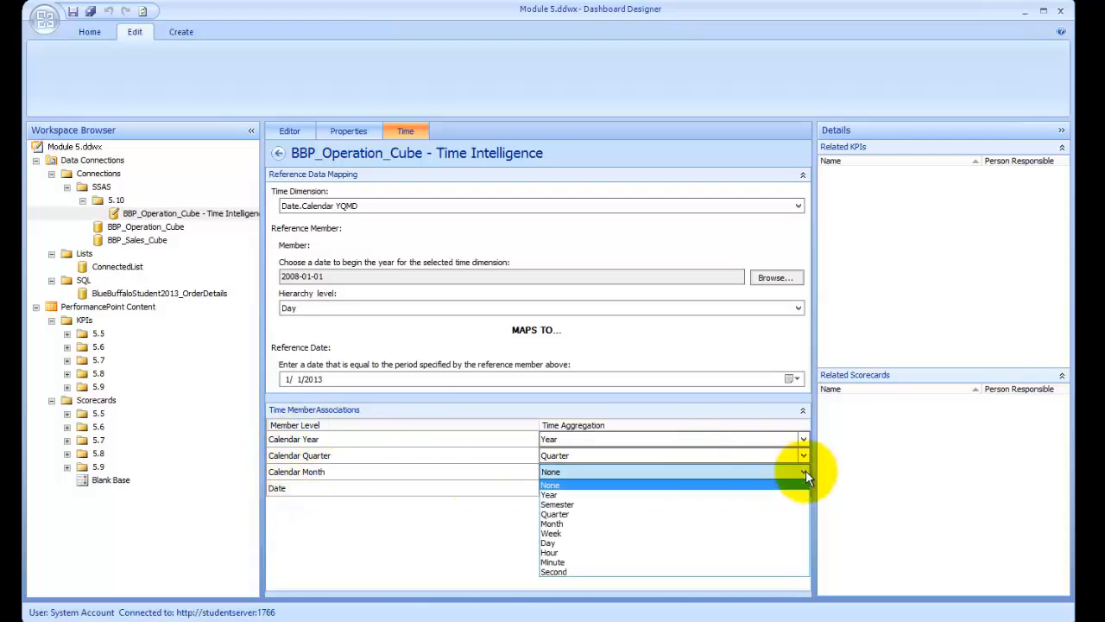
left_click(580, 524)
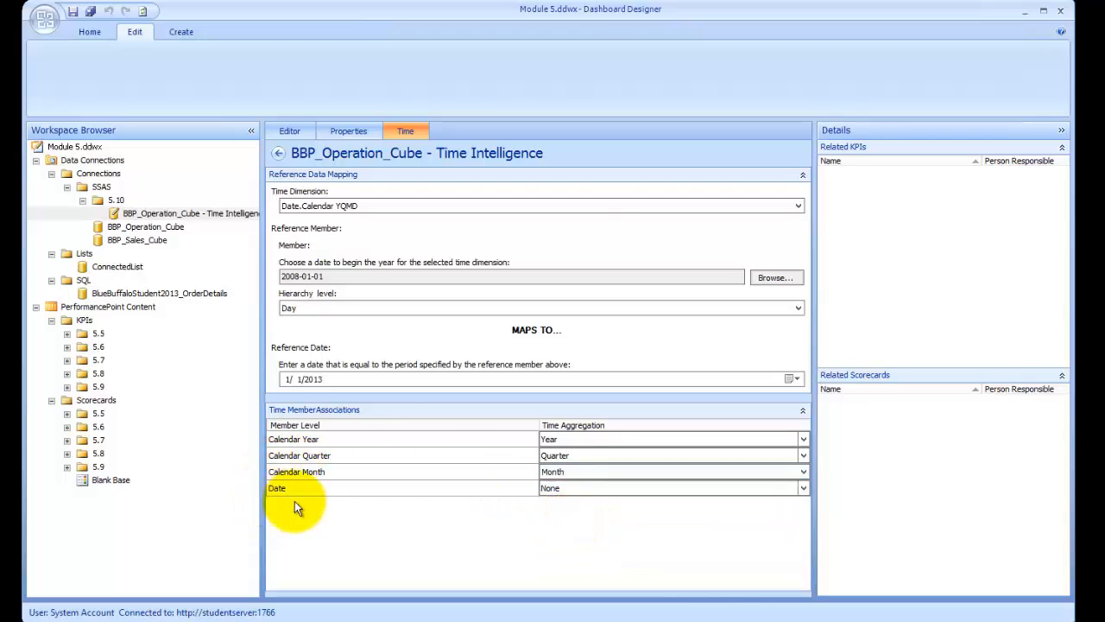
left_click(803, 488)
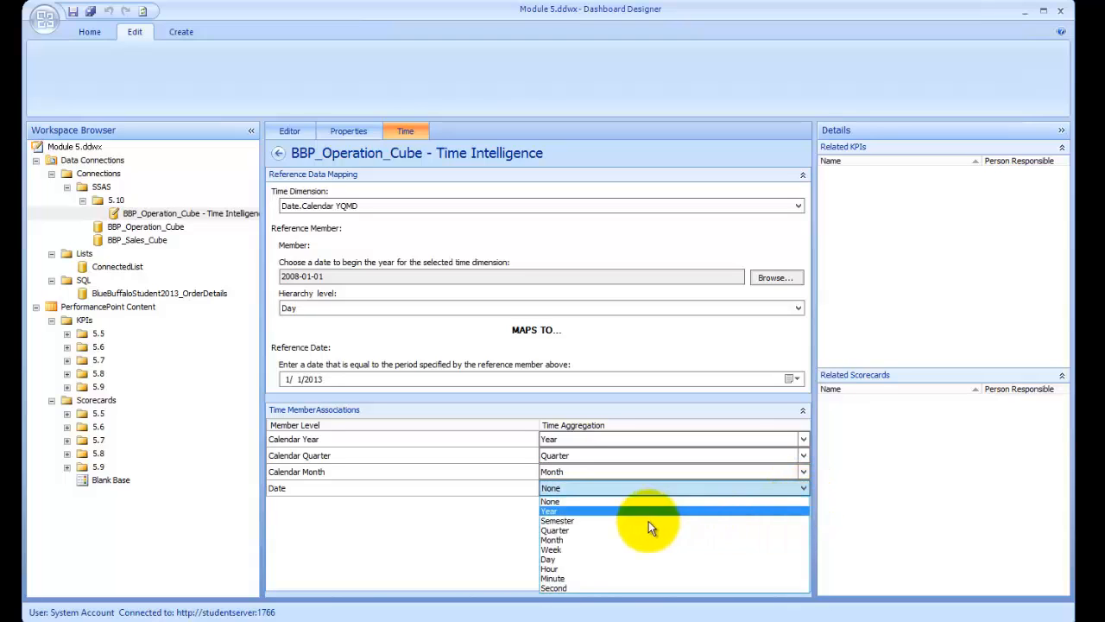
left_click(552, 559)
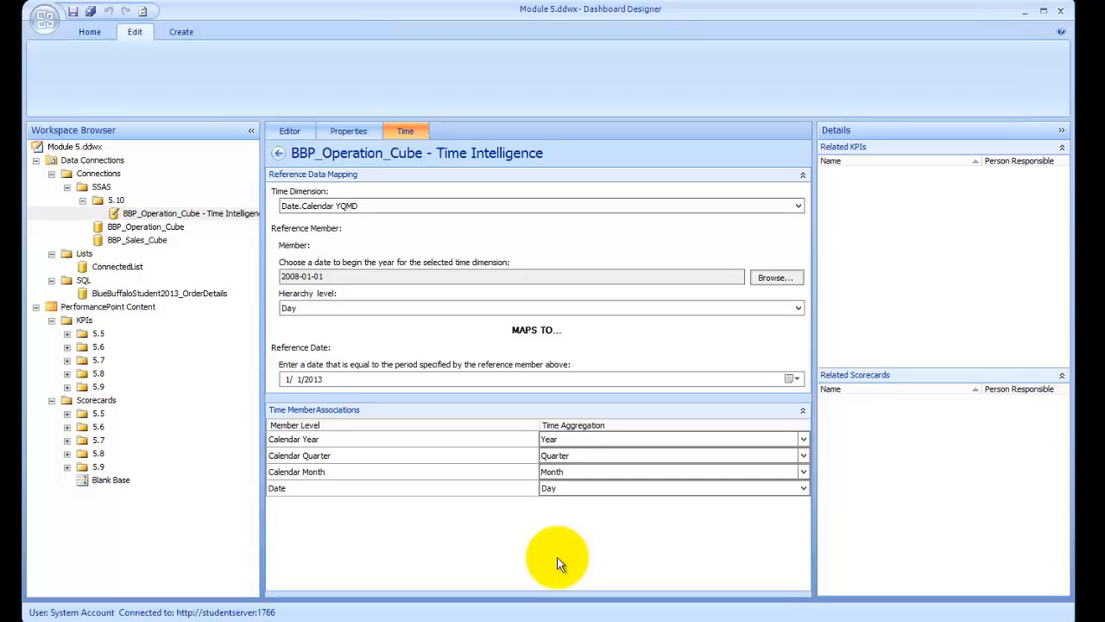
right_click(155, 219)
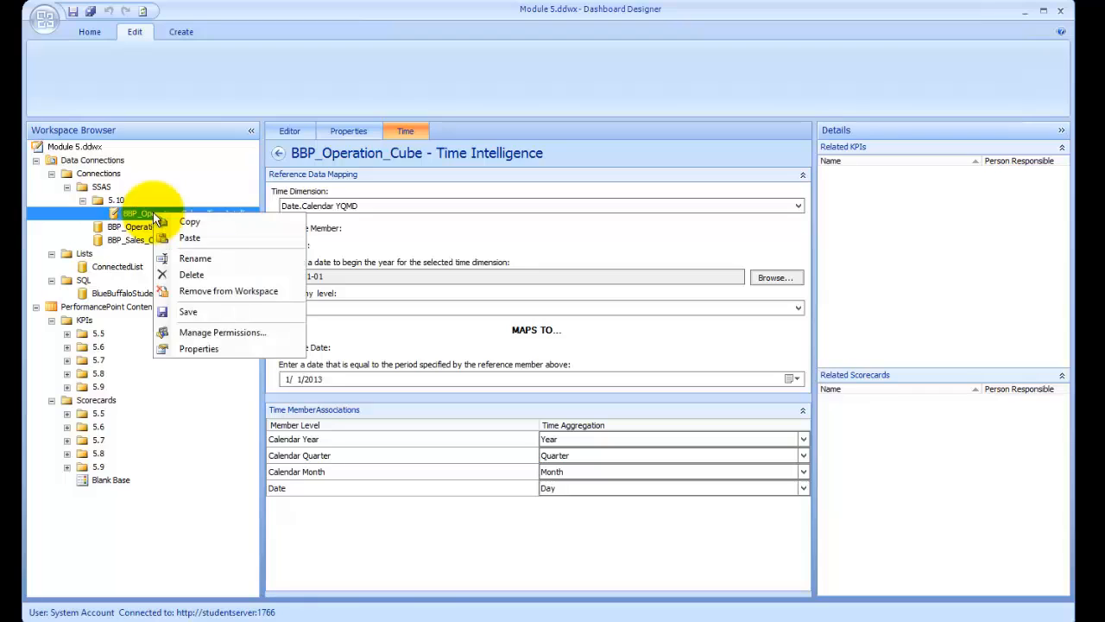
left_click(188, 312)
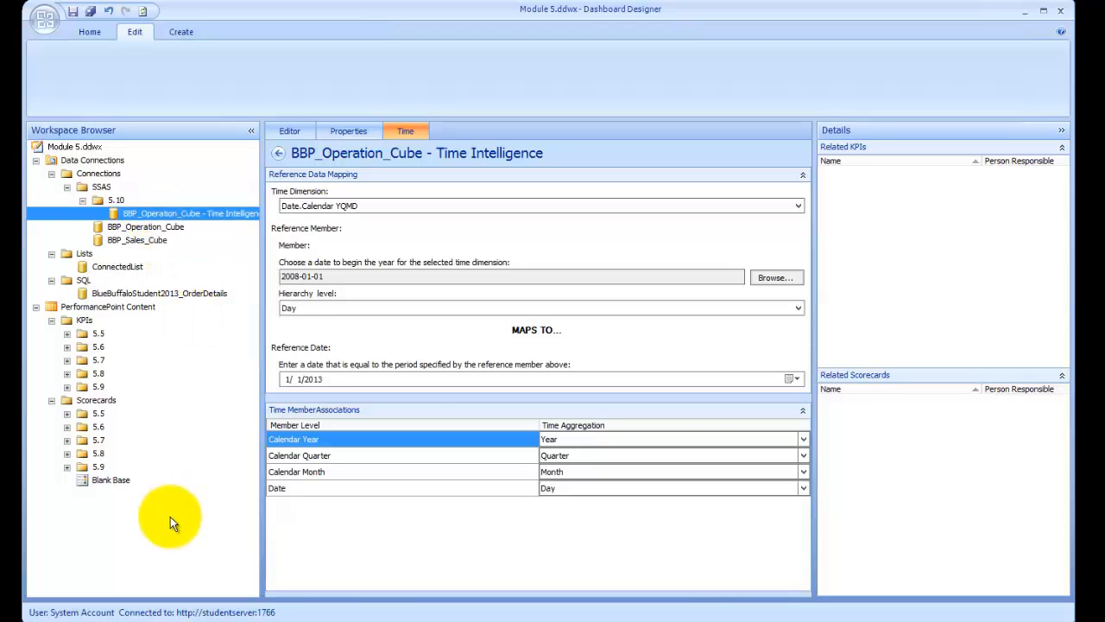
Copy the Blank Base scorecard and paste the duplicate into the Scorecards folder.
left_click(118, 481)
right_click(119, 482)
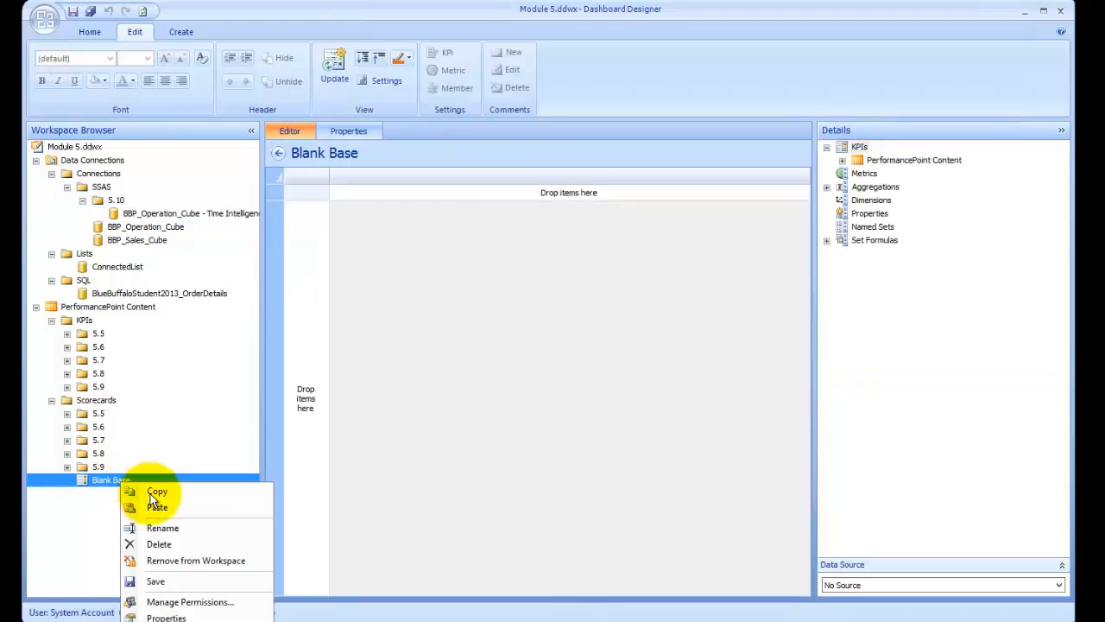
left_click(152, 493)
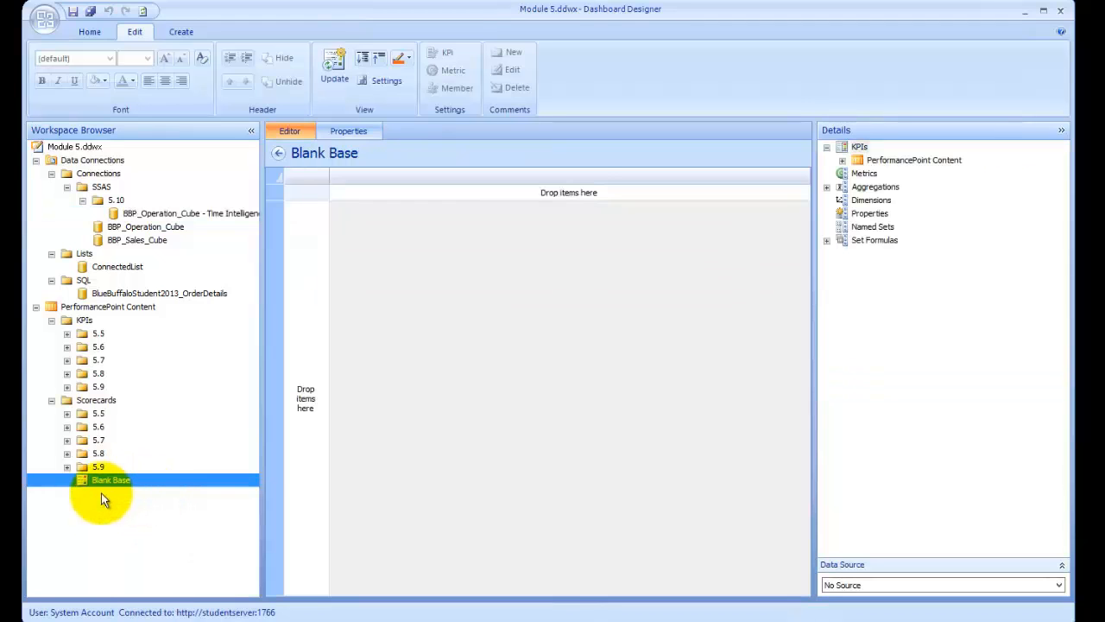
left_click(92, 403)
right_click(91, 400)
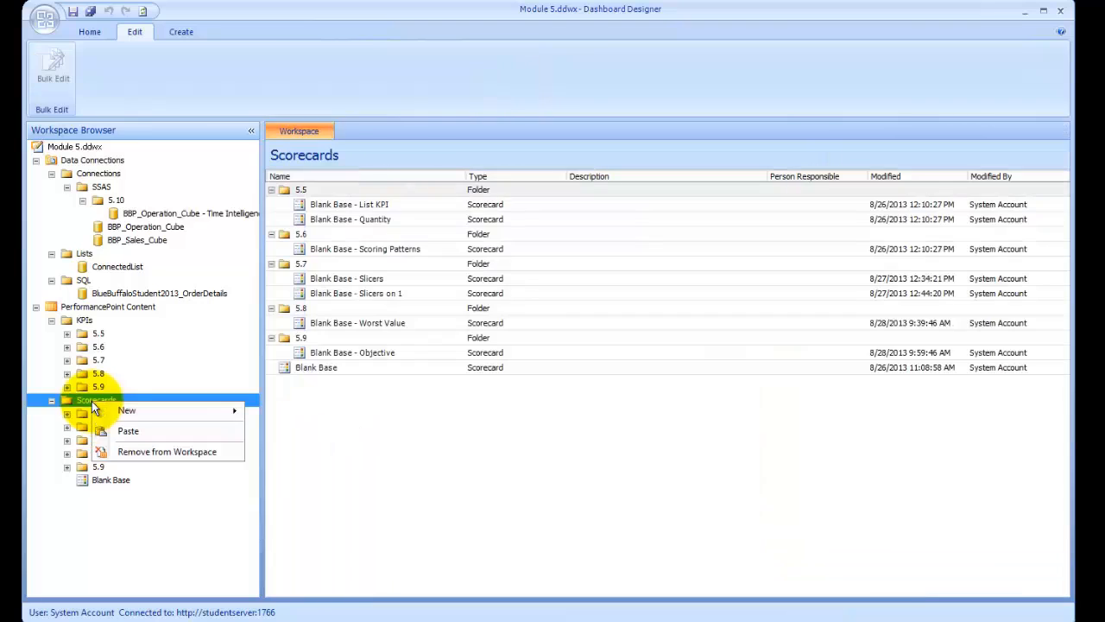
left_click(128, 432)
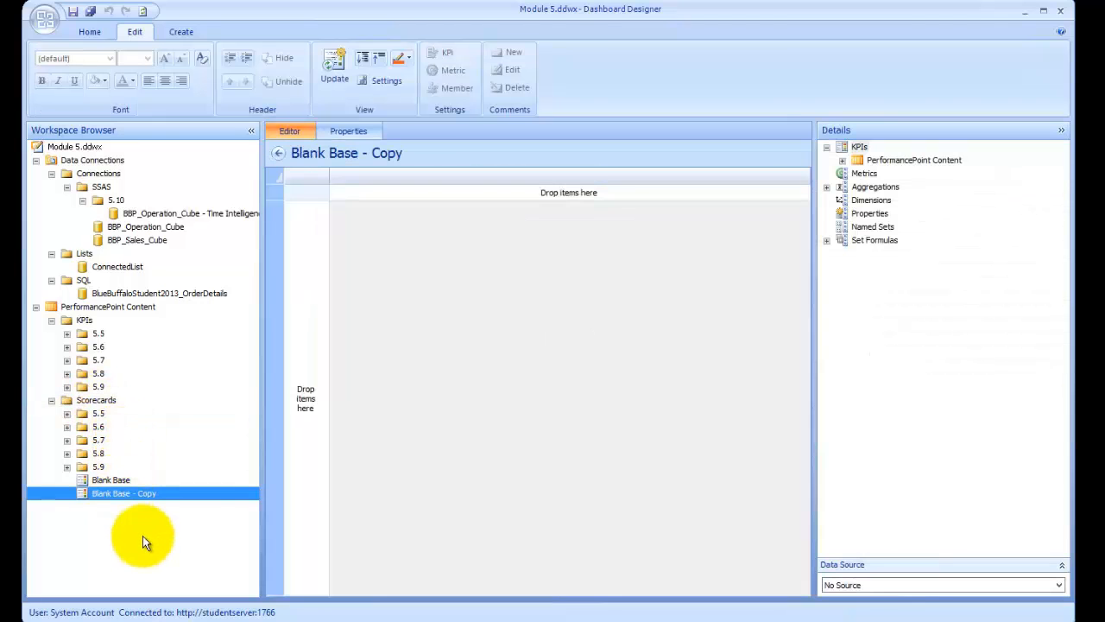
Rename the copied scorecard as Blank Base - Standard Time Intelligence.
left_click(359, 129)
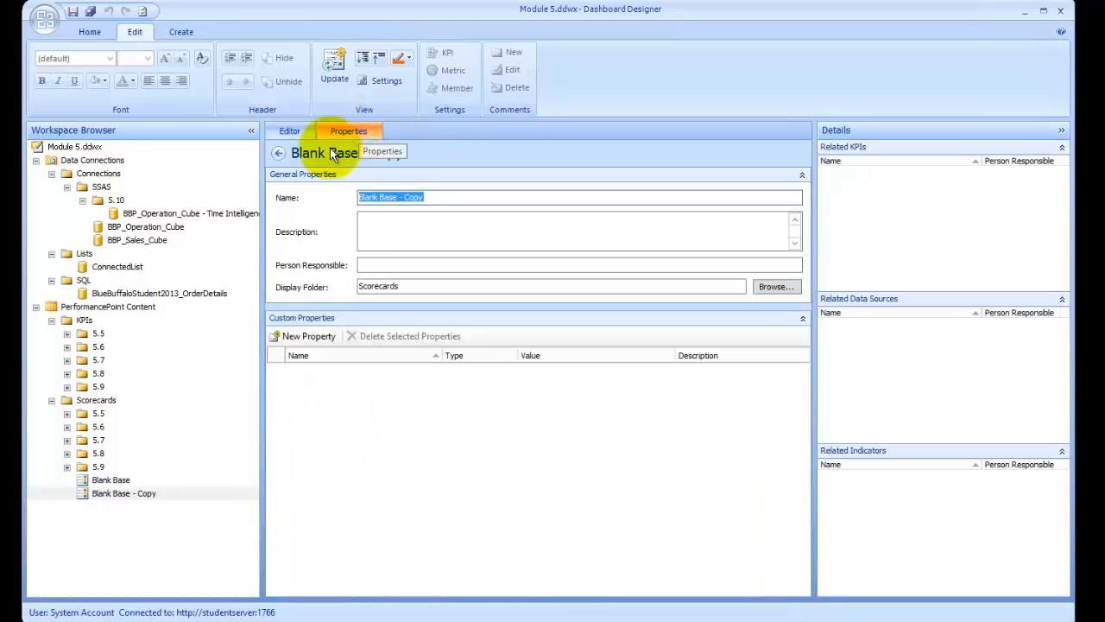
double_click(415, 198)
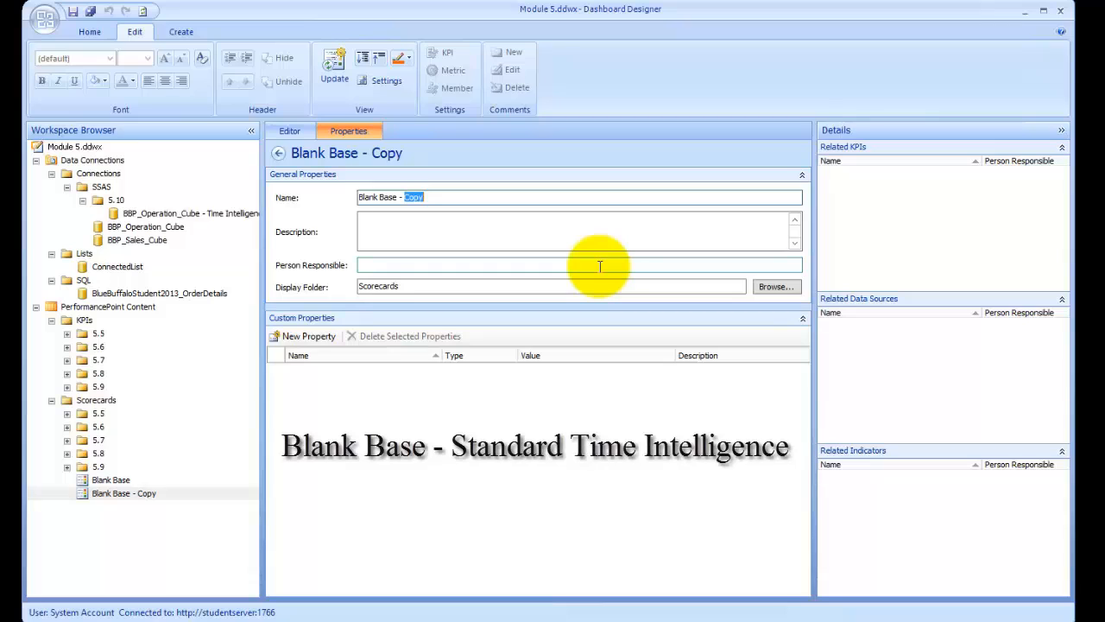
type("Standar")
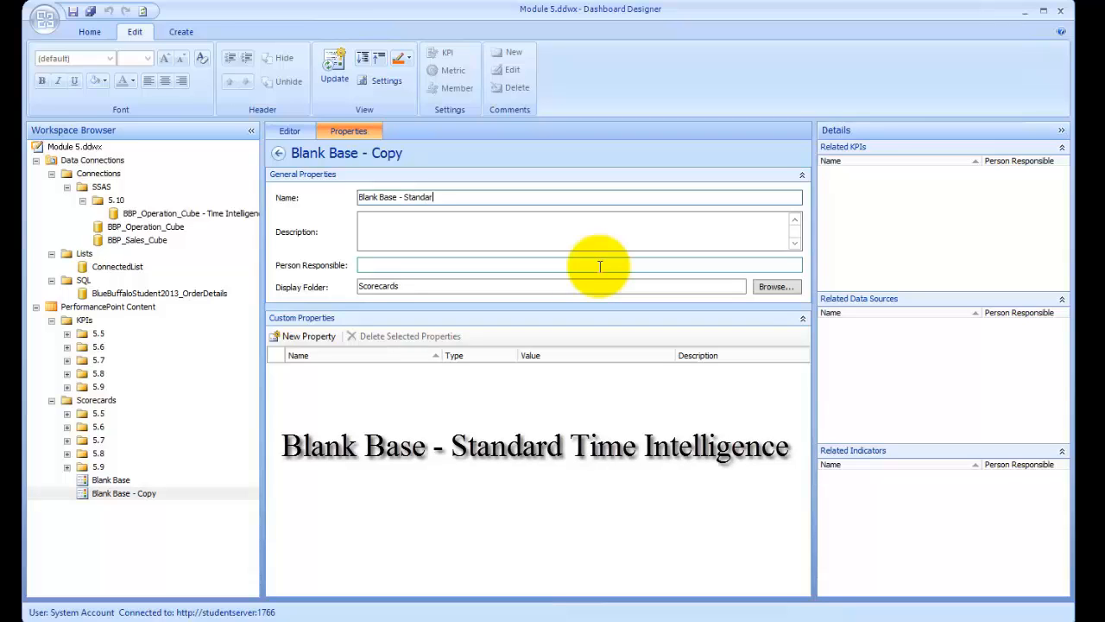
type("d Time Intelligence")
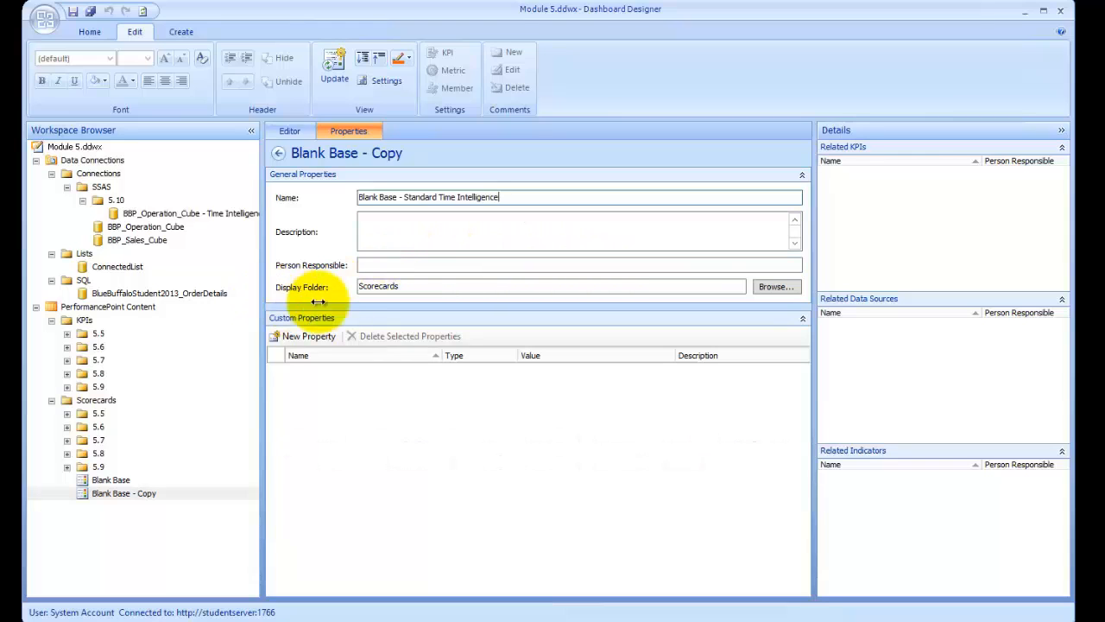
Create a display folder named 5.10 under Scorecards, store the Standard Time Intelligence scorecard in it and return to the scorecard's editor.
left_click(774, 287)
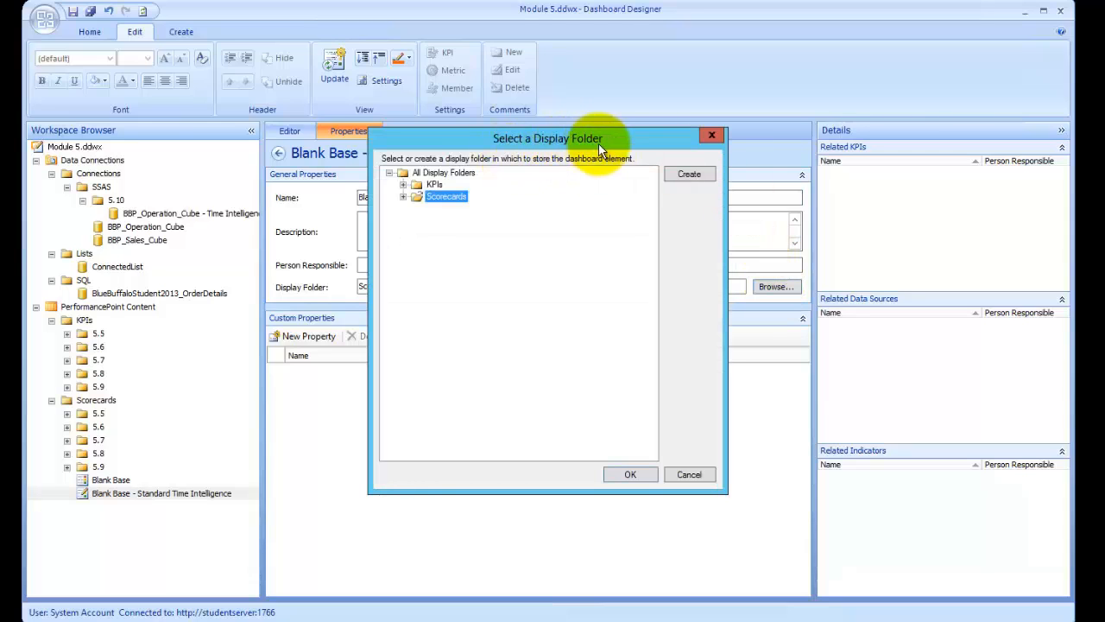
left_click(695, 173)
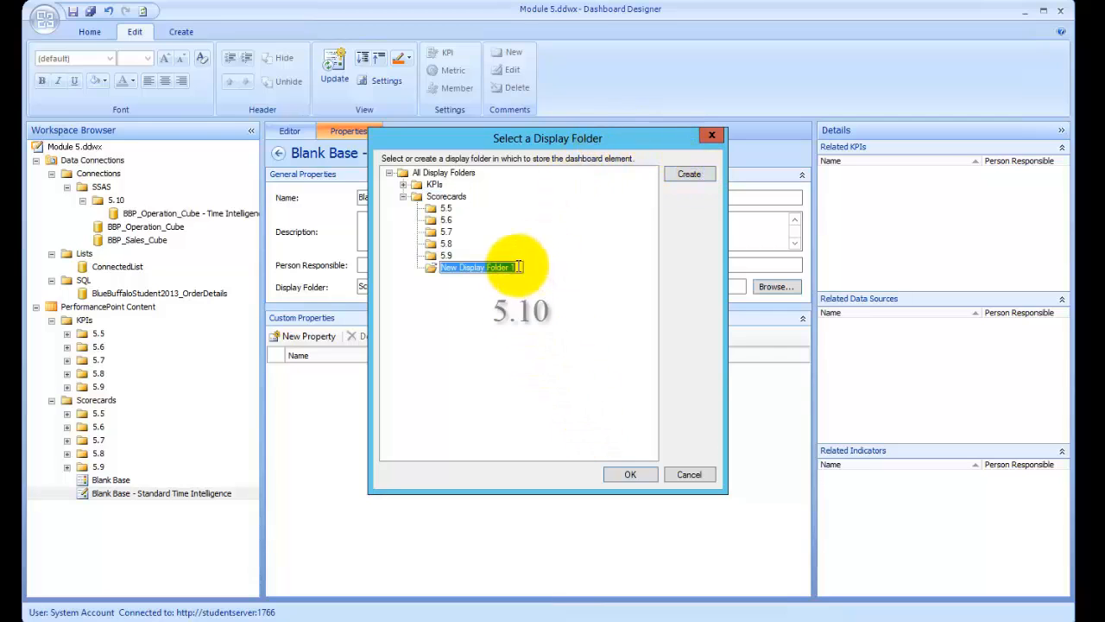
type("5")
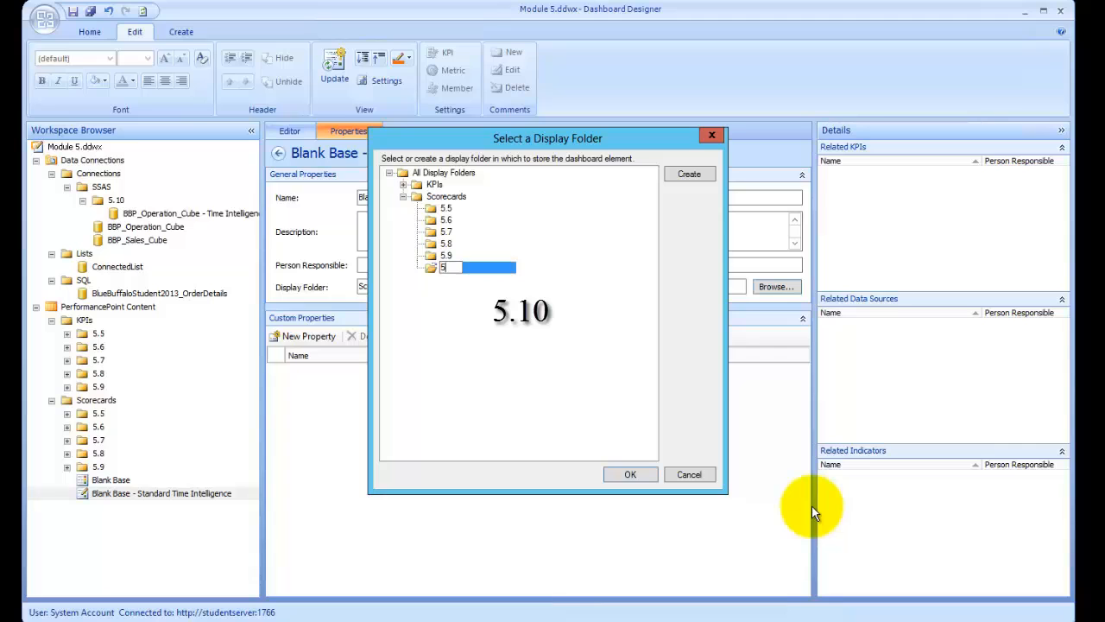
type(".10")
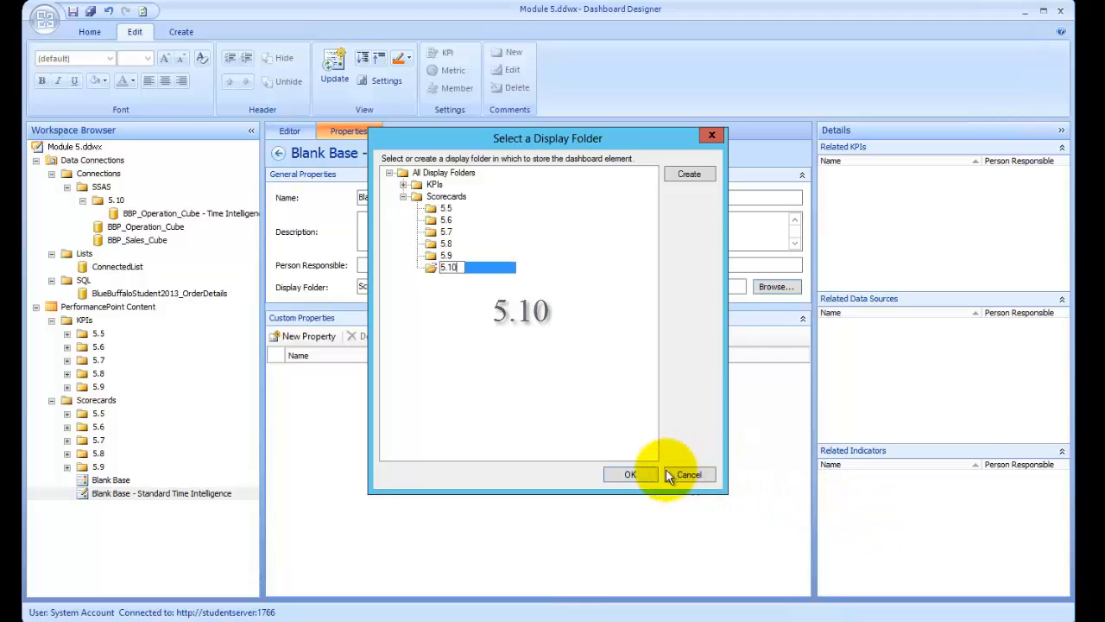
left_click(642, 472)
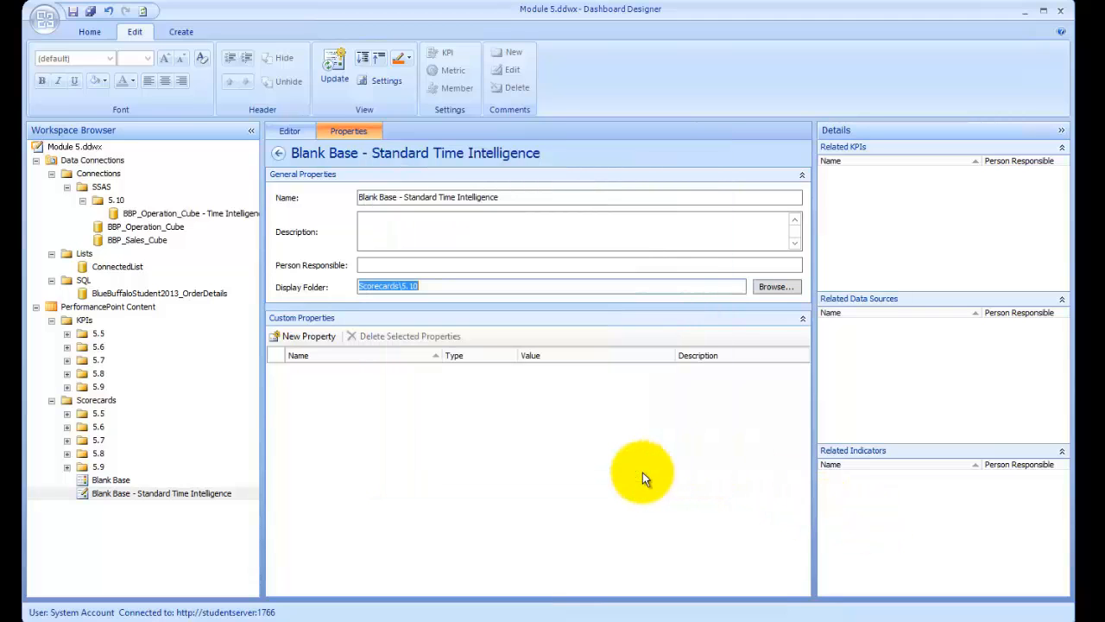
left_click(302, 131)
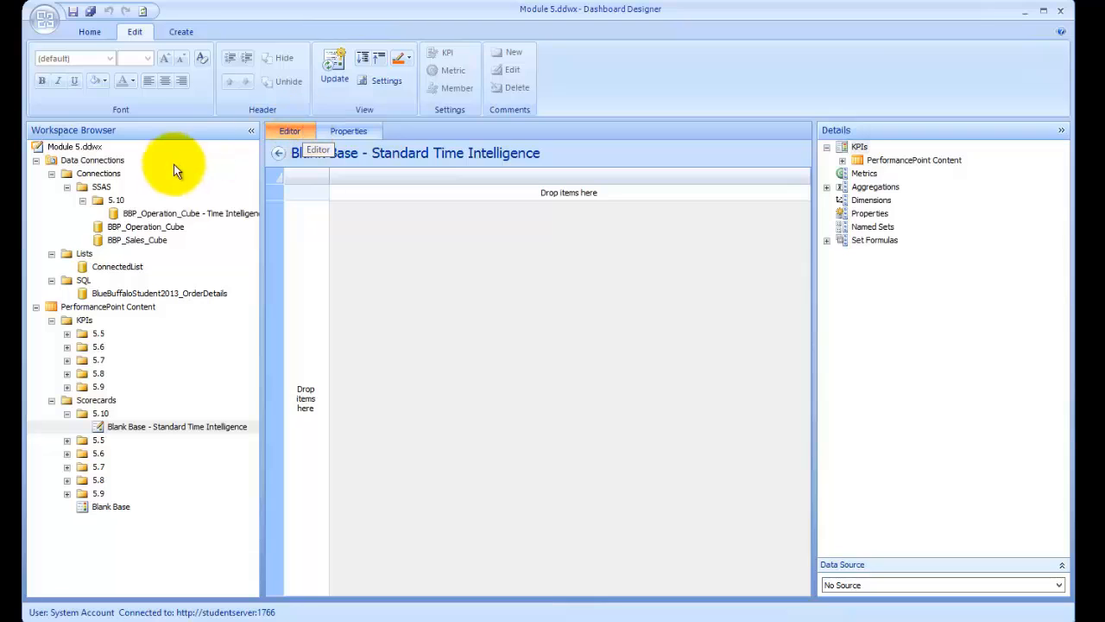
Create a KPI from the Blank KPI template in the KPIs folder and name it Sales Amount - Time Base.
right_click(66, 322)
mouse_move(106, 329)
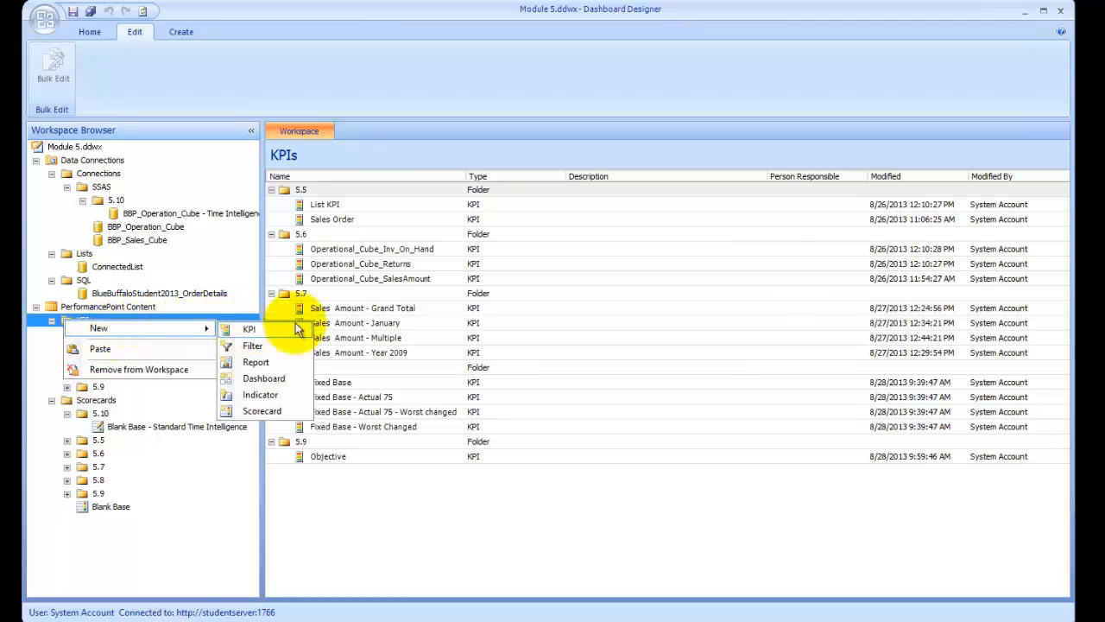
left_click(250, 329)
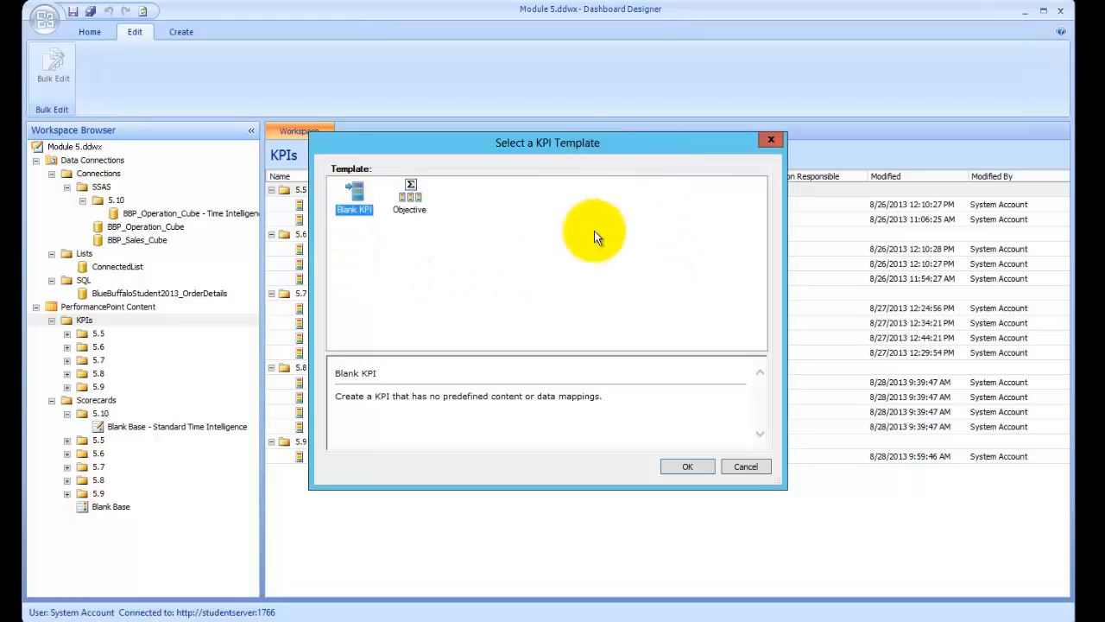
left_click(692, 466)
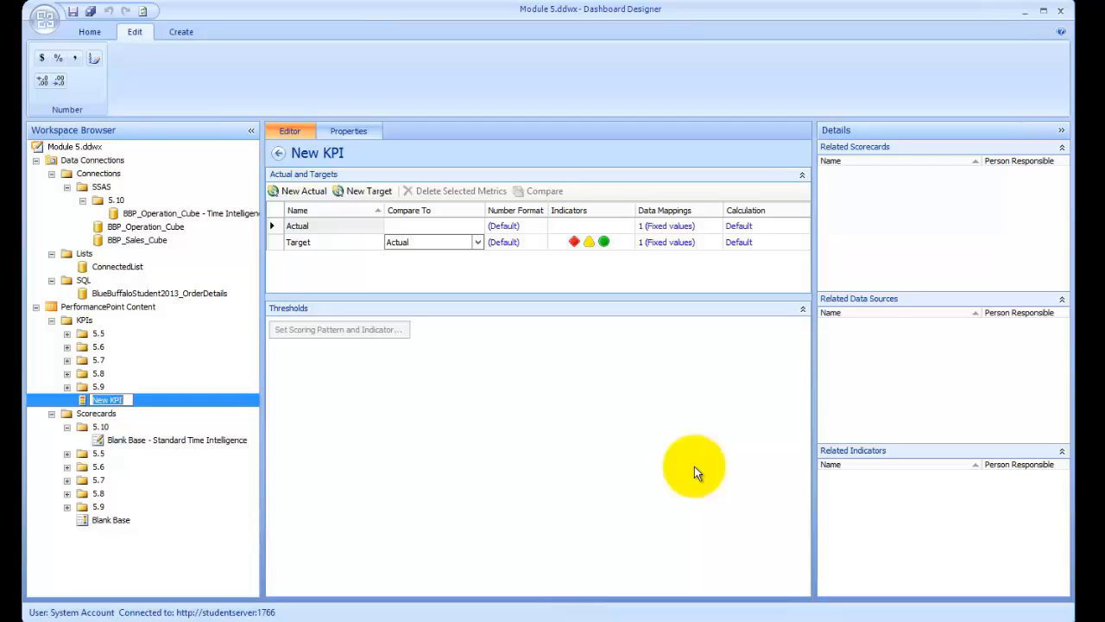
left_click(366, 130)
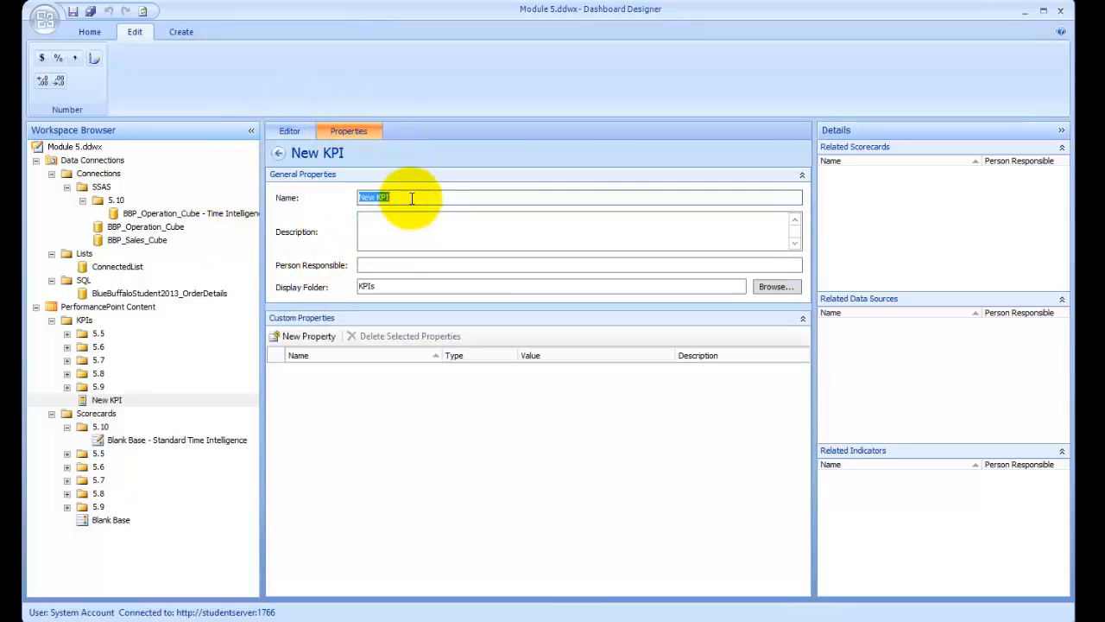
left_click_drag(405, 199, 341, 204)
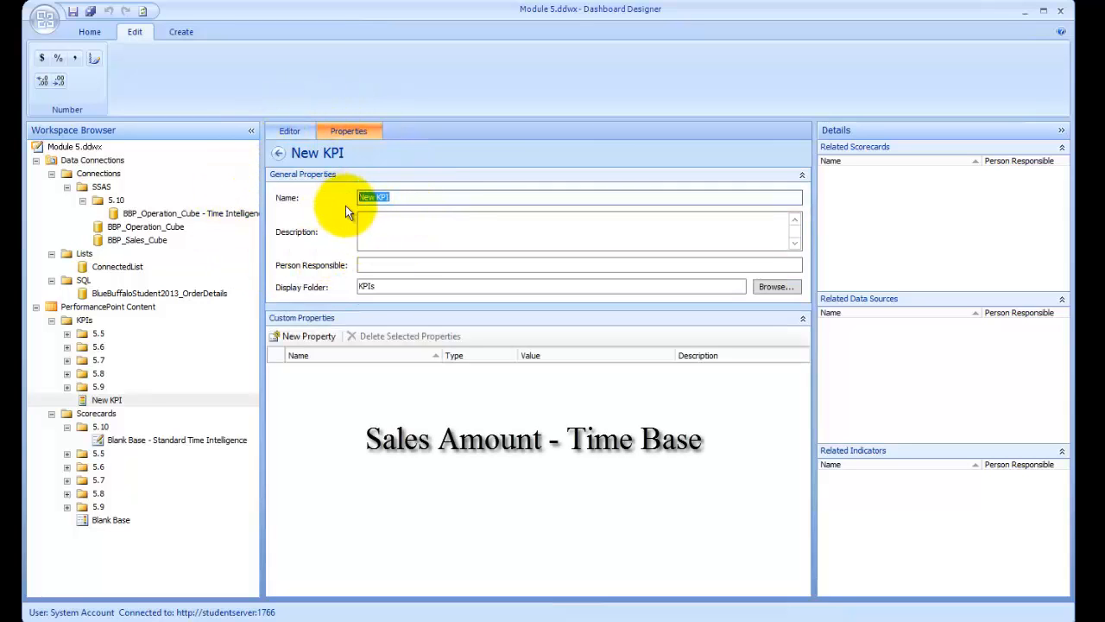
type("Sales Amount - Time Base")
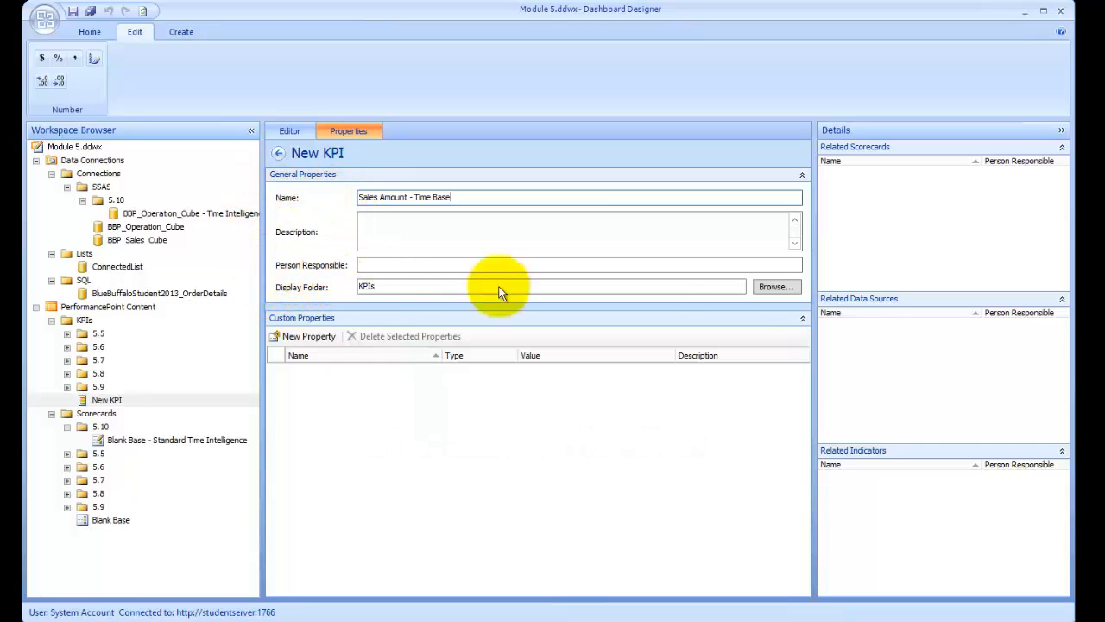
Create a display folder named 5.10 under KPIs and store the Sales Amount - Time Base KPI in it.
left_click(777, 287)
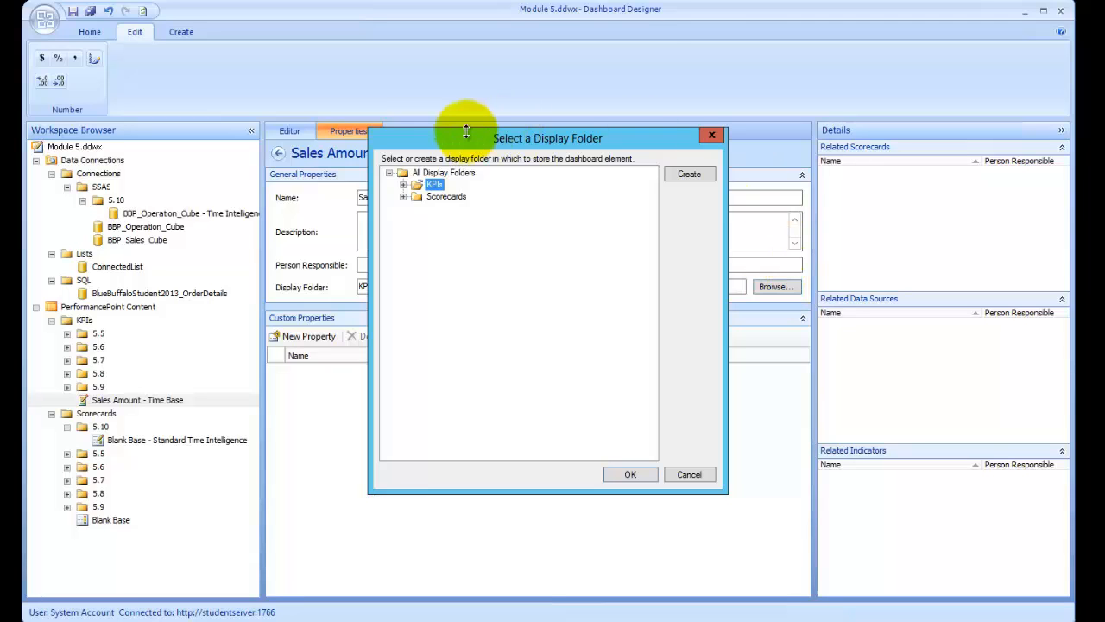
left_click(688, 176)
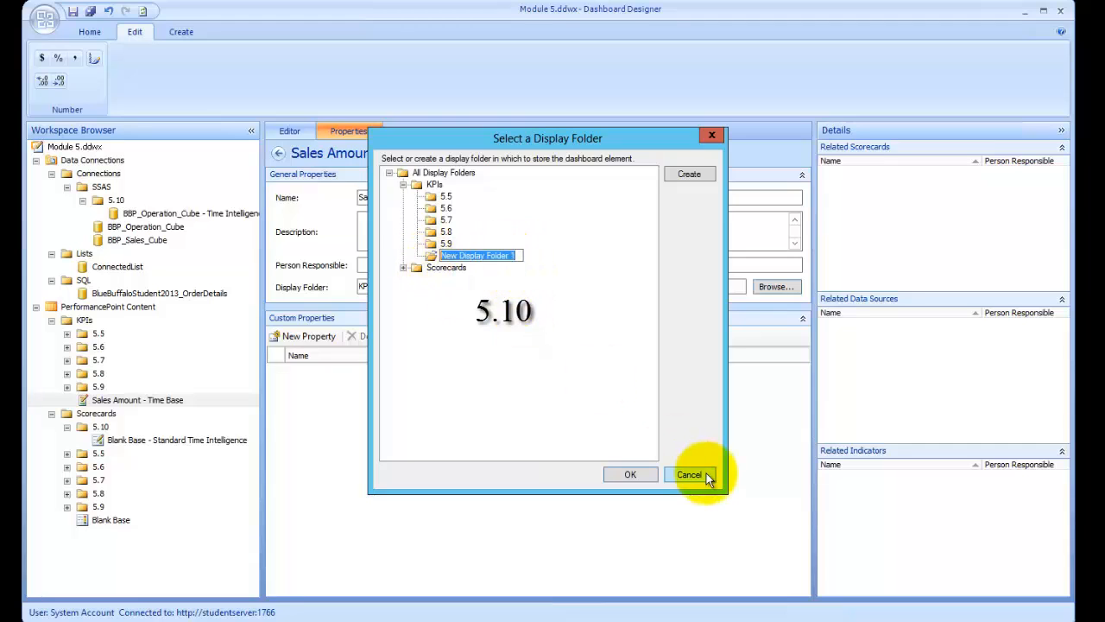
type("5.10")
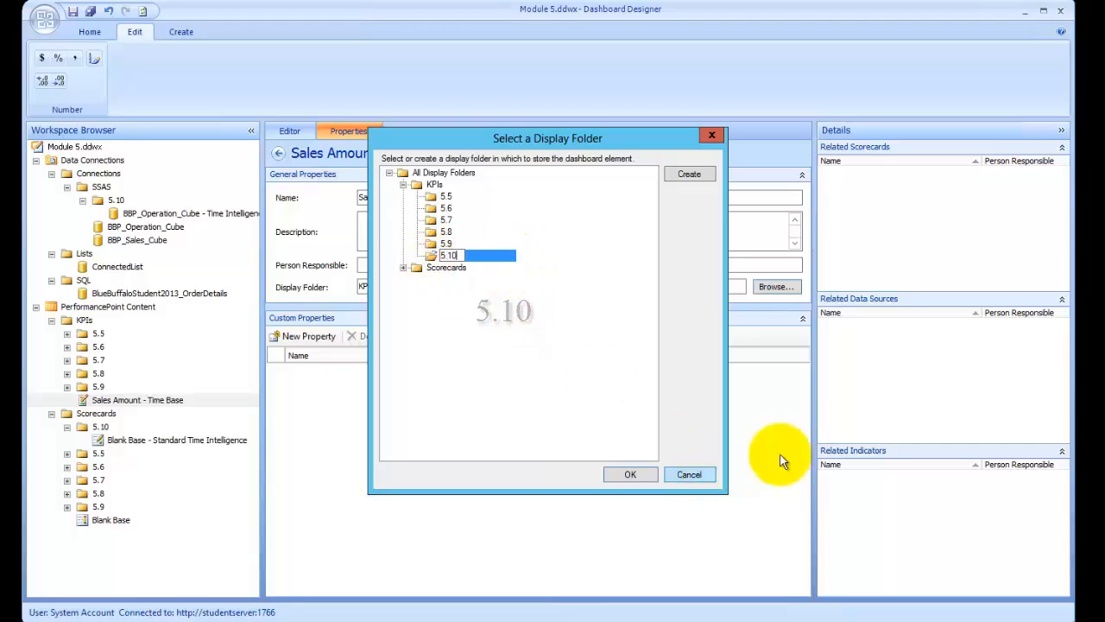
left_click(630, 474)
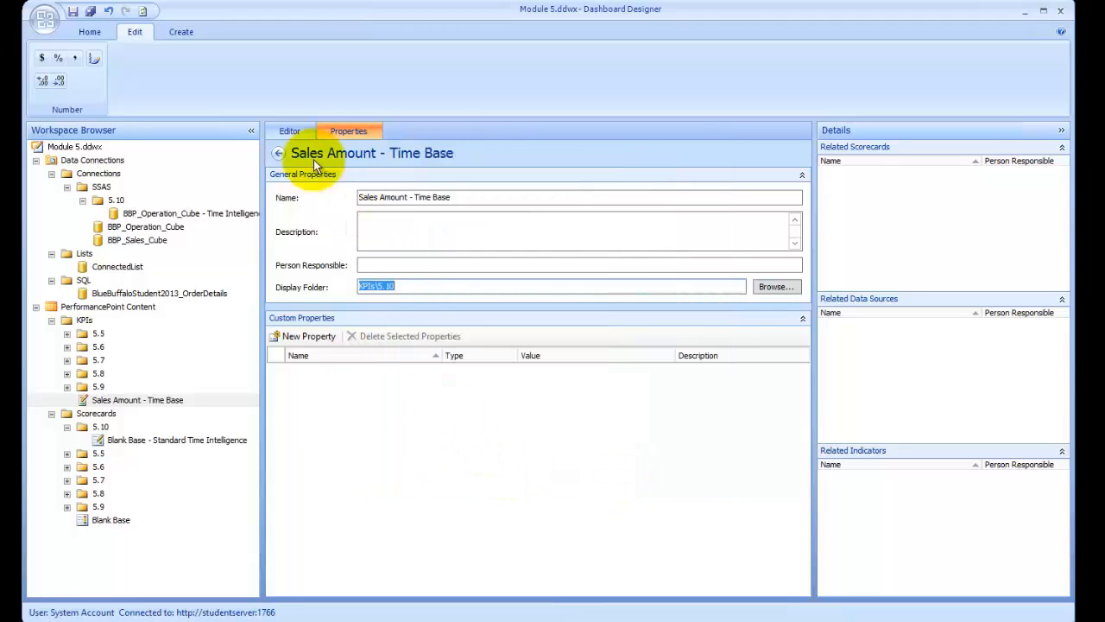
Change the source of the KPI's Actual data mapping from fixed values to BBP_Operation_Cube - Time Intelligence.
left_click(288, 132)
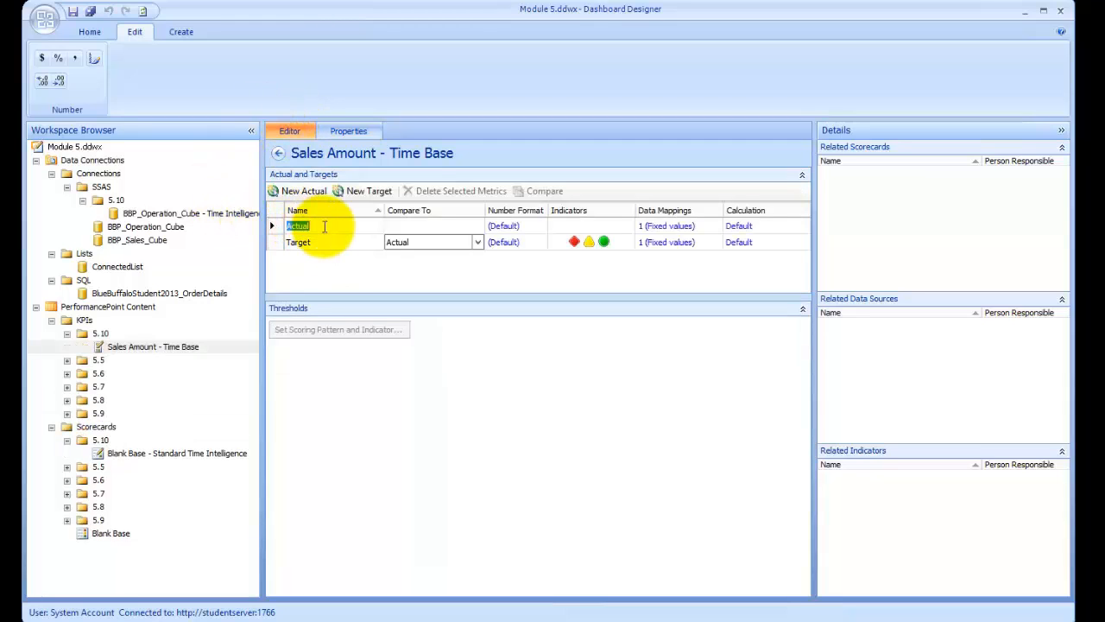
left_click(673, 225)
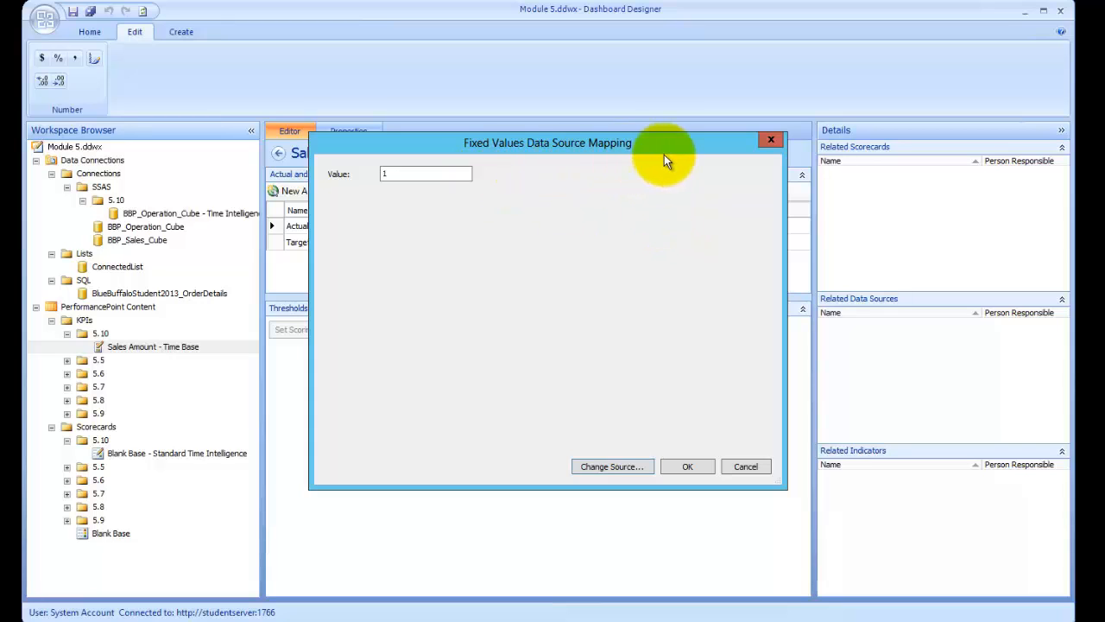
left_click(637, 465)
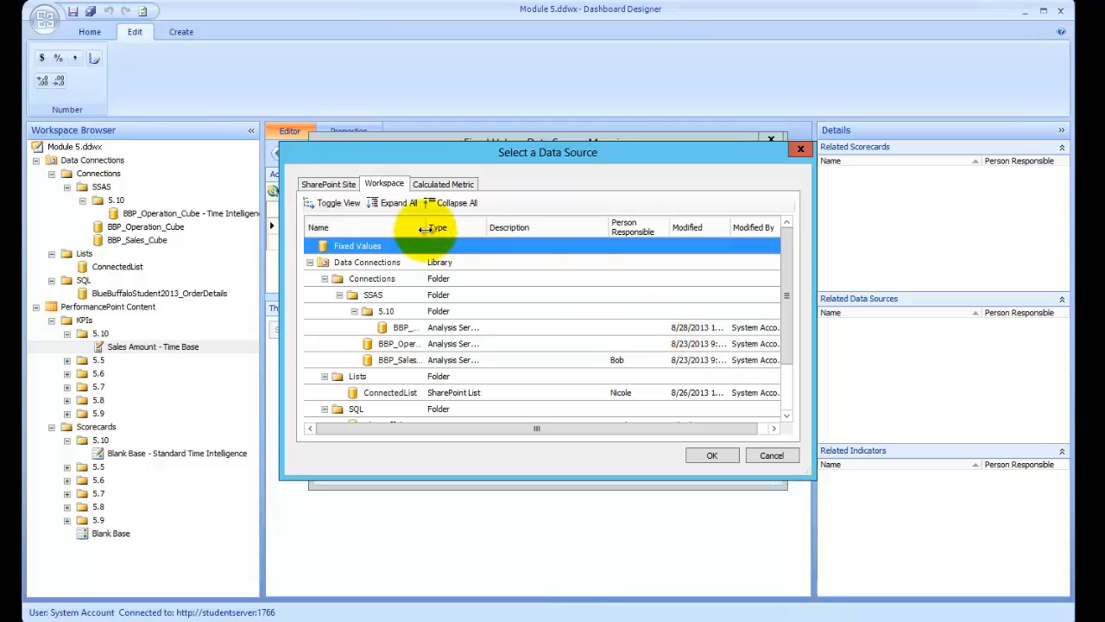
left_click_drag(425, 229, 512, 231)
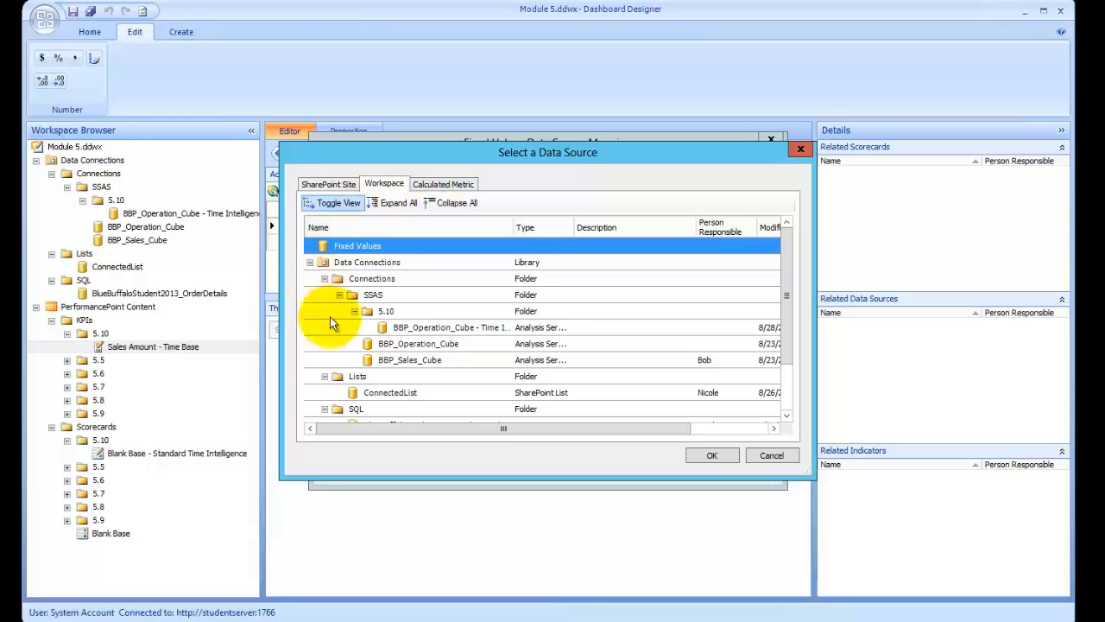
double_click(468, 330)
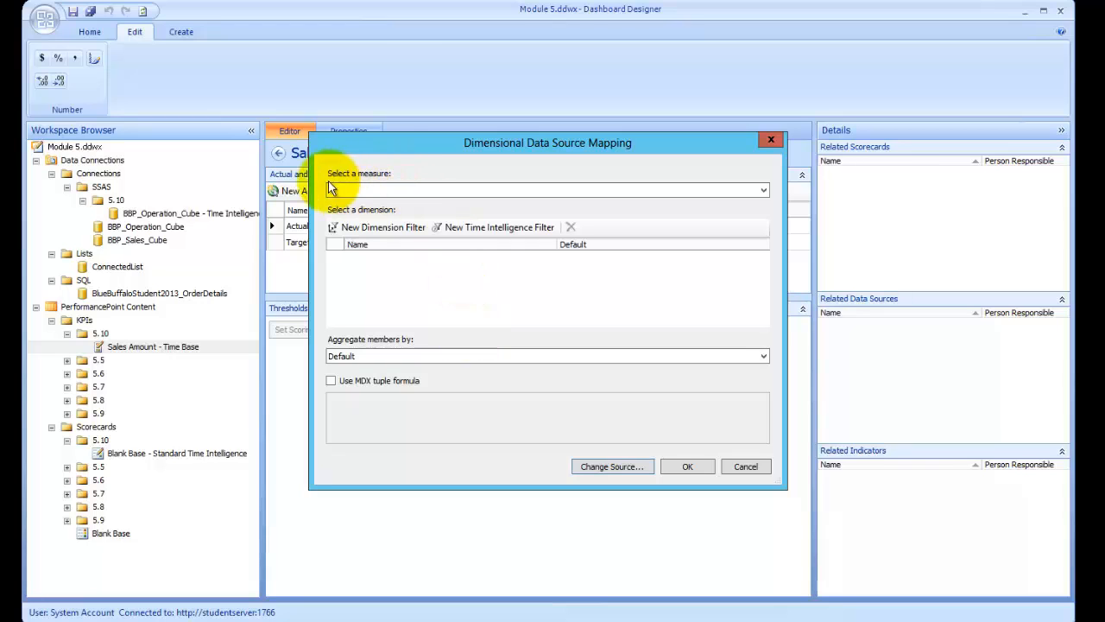
Choose Sales Amount as the measure for the Actual data mapping and accept the mapping.
left_click(761, 190)
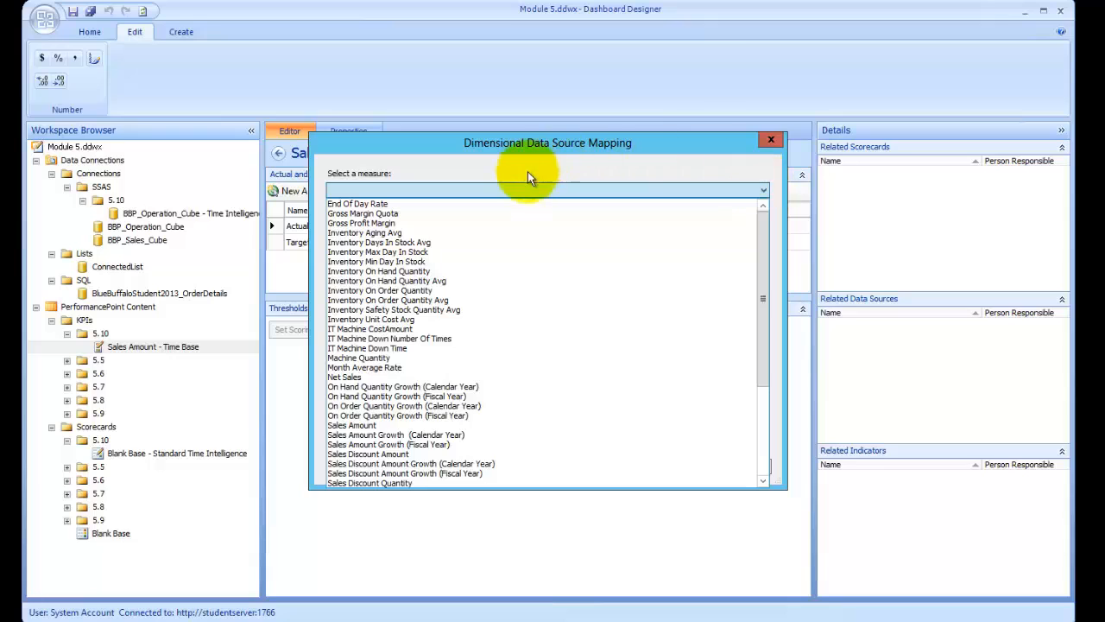
left_click(367, 426)
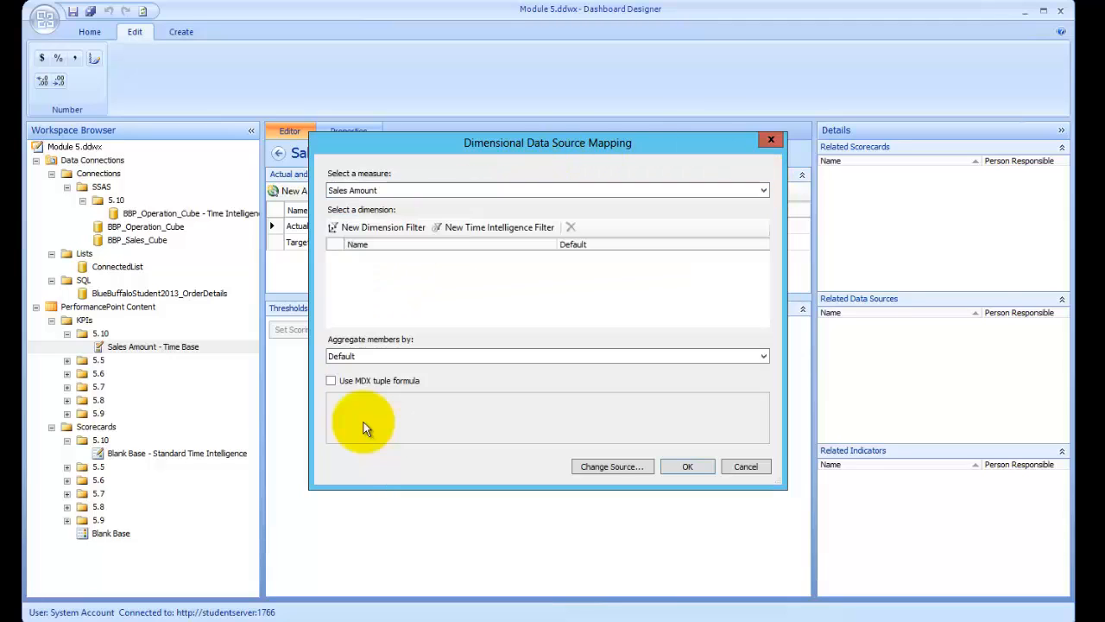
left_click(688, 466)
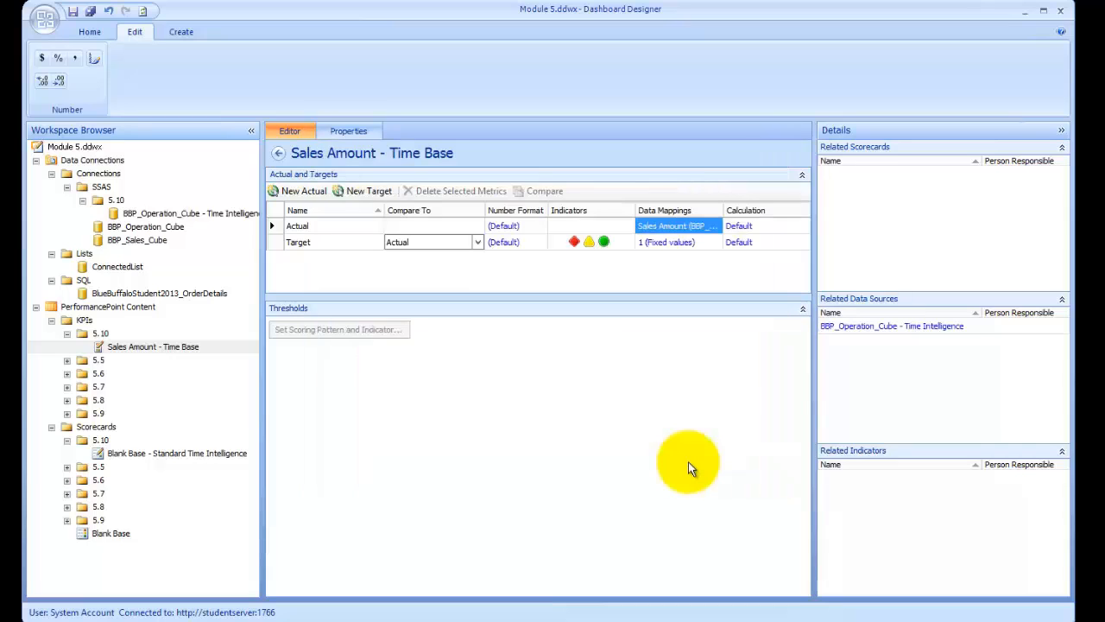
Add the Sales Amount - Time Base KPI from the 5.10 folder to the rows of the Blank Base - Standard Time Intelligence scorecard.
left_click(179, 453)
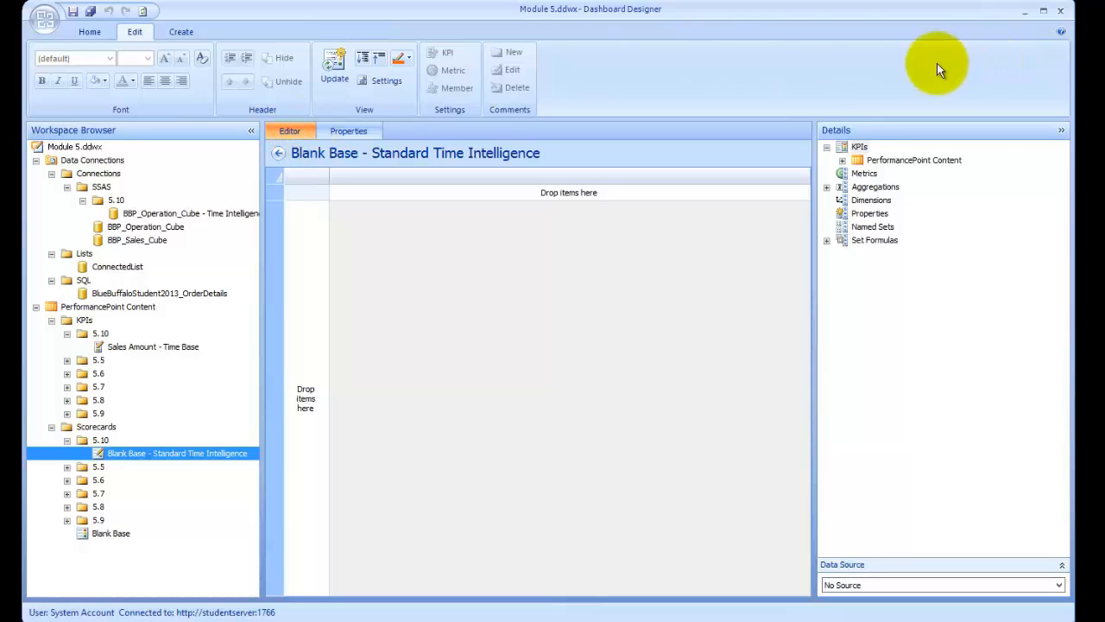
left_click(842, 161)
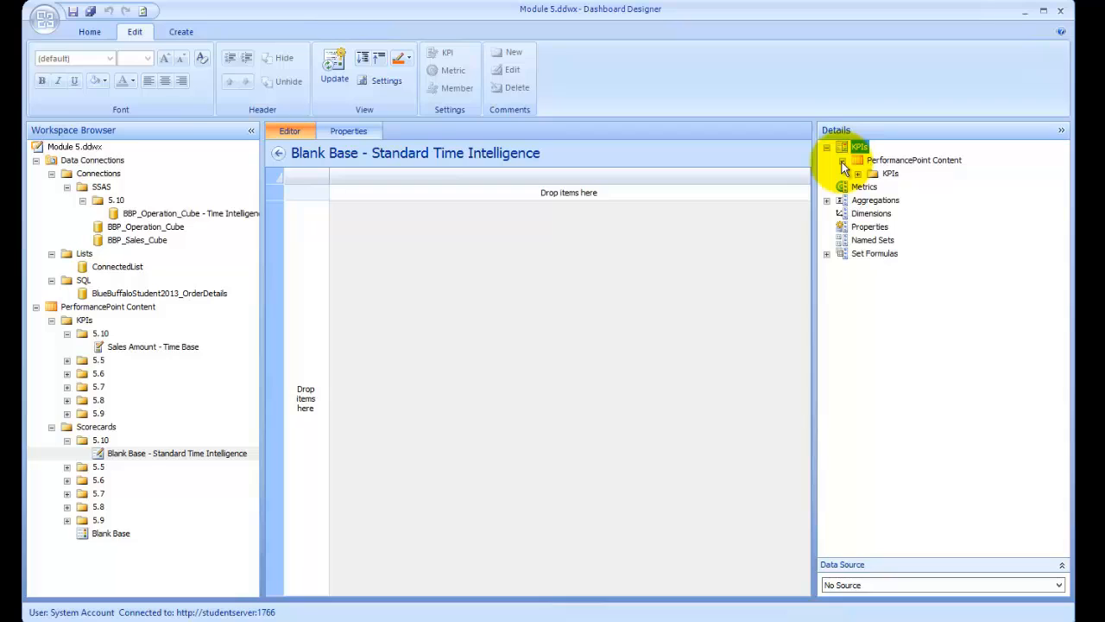
left_click(858, 174)
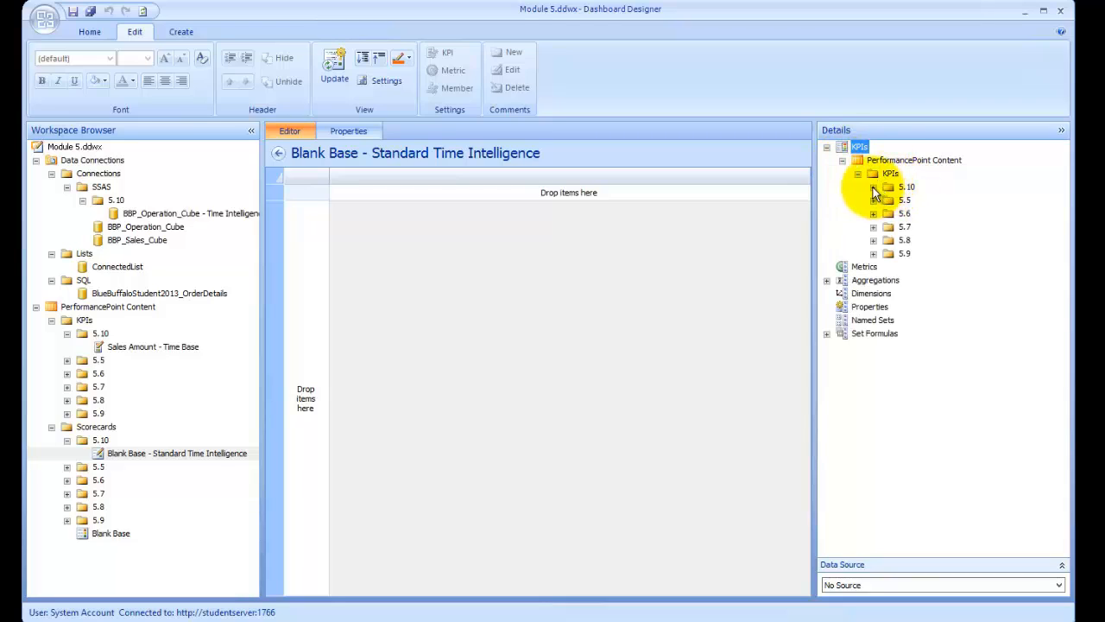
left_click(873, 188)
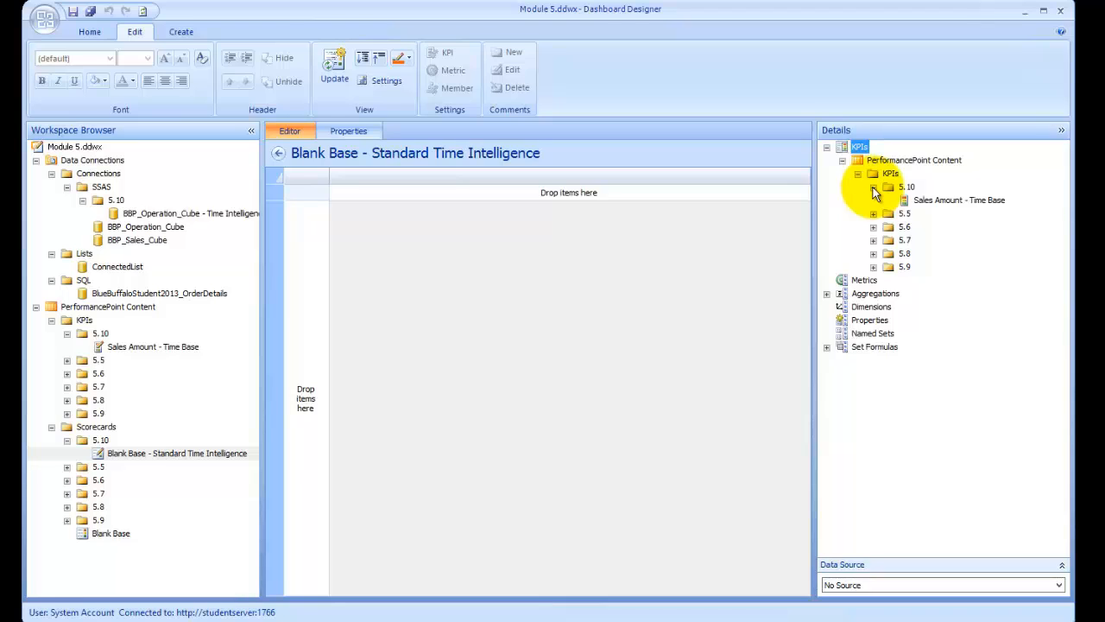
left_click(955, 202)
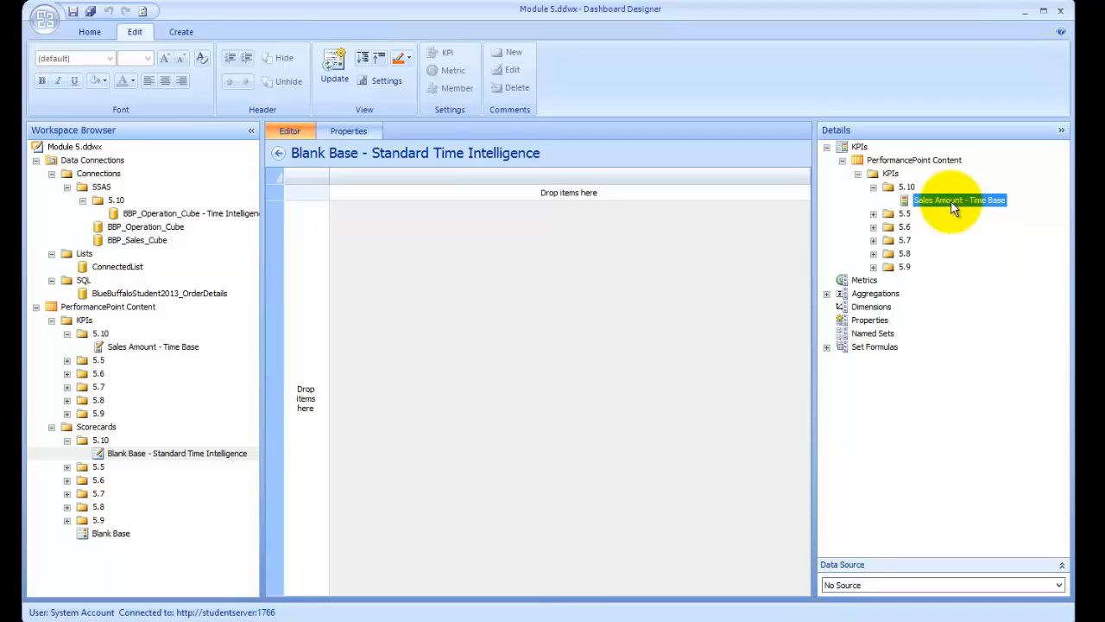
left_click_drag(948, 202, 307, 339)
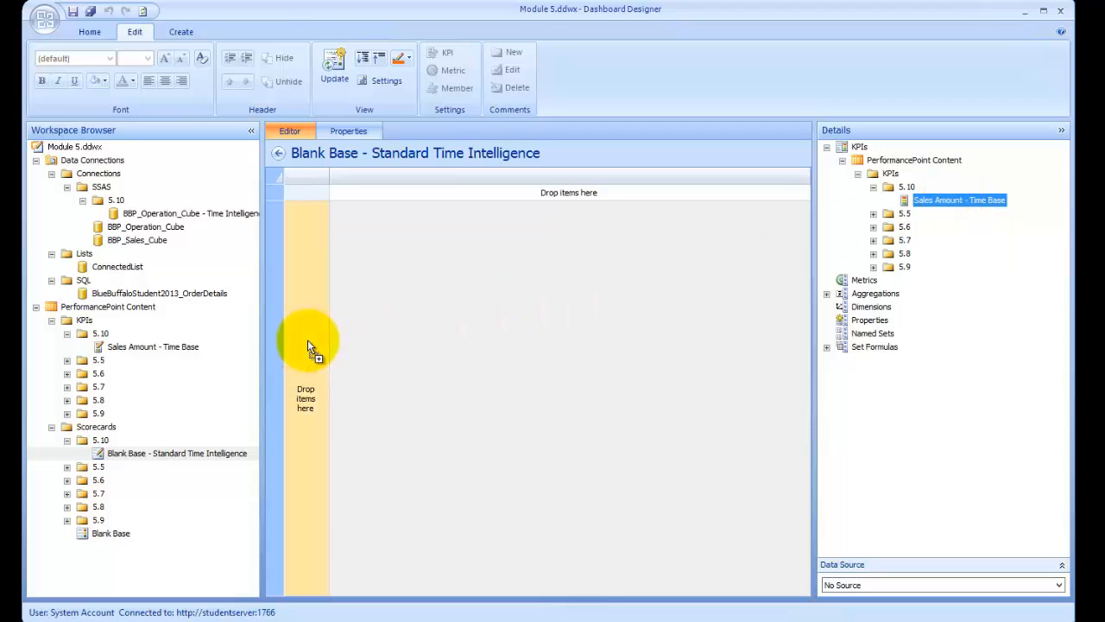
left_click_drag(307, 339, 307, 341)
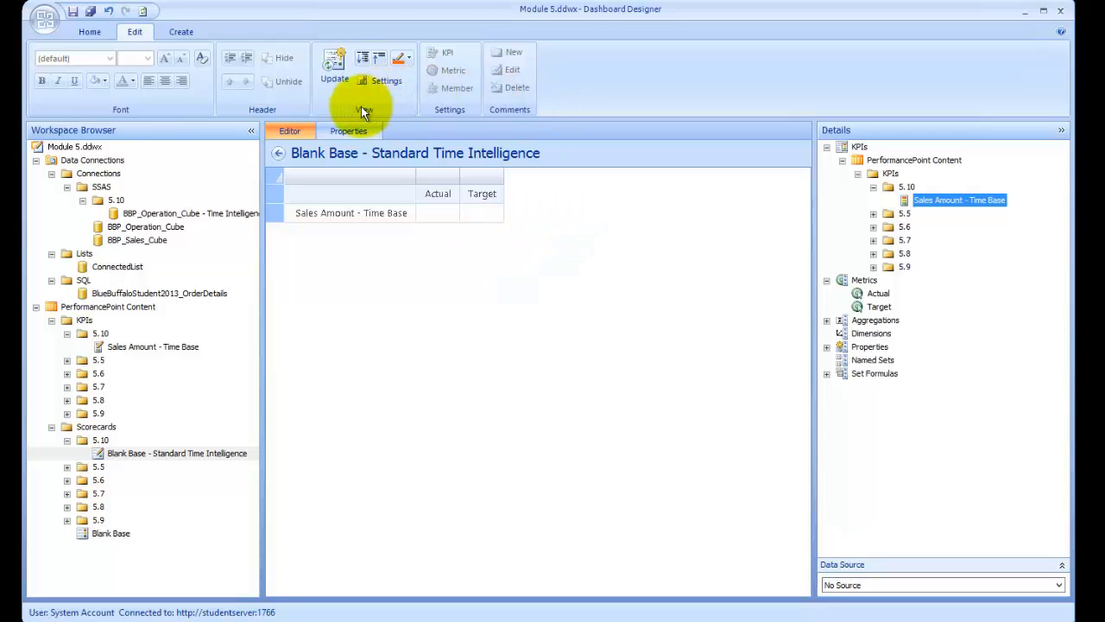
Update the scorecard's data and delete its Target column.
left_click(336, 68)
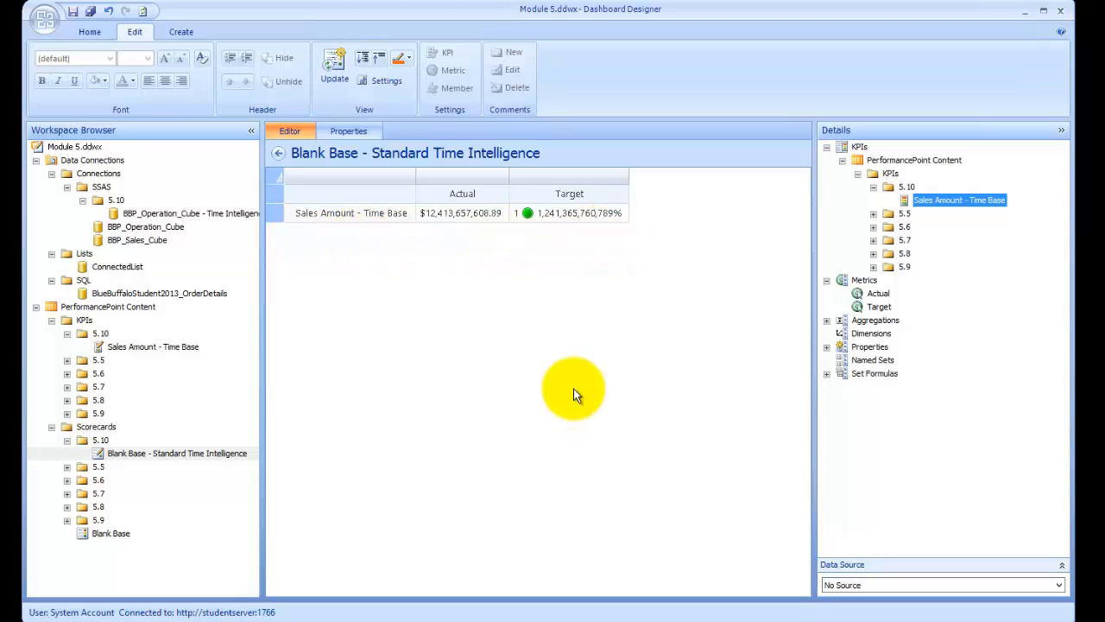
right_click(584, 176)
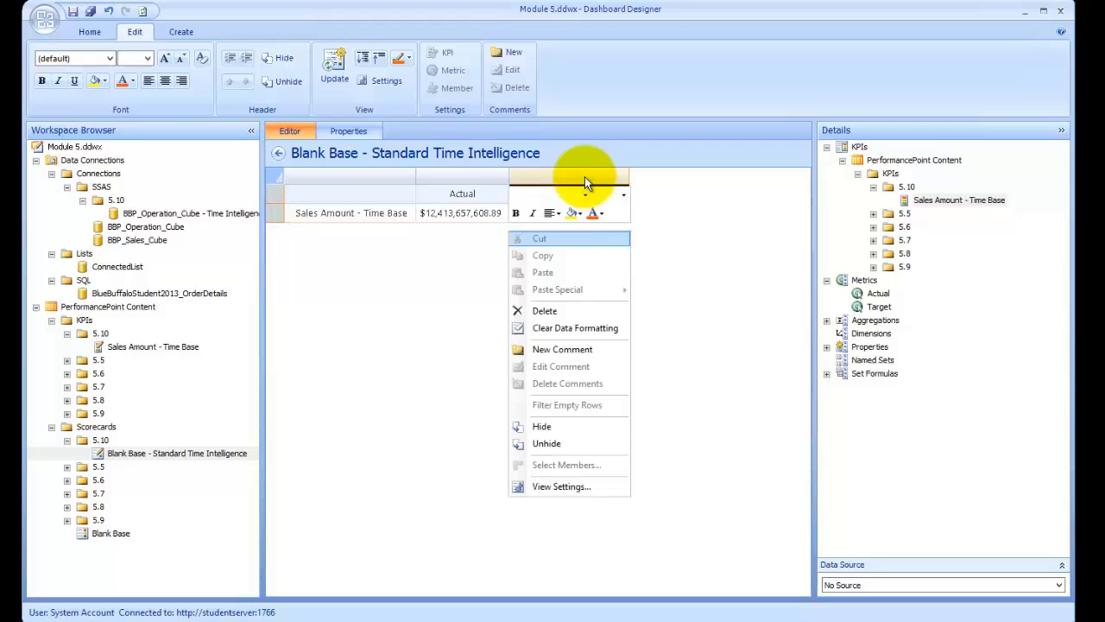
left_click(543, 312)
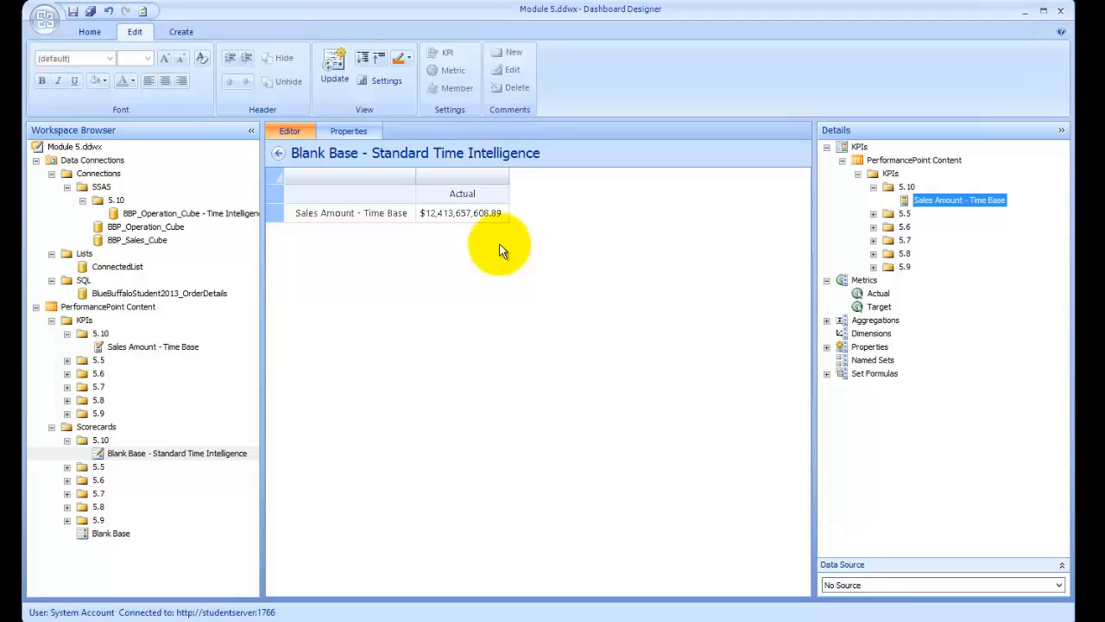
Copy the Sales Amount - Time Base KPI and paste the duplicate into the 5.10 folder under KPIs.
left_click(163, 347)
right_click(163, 346)
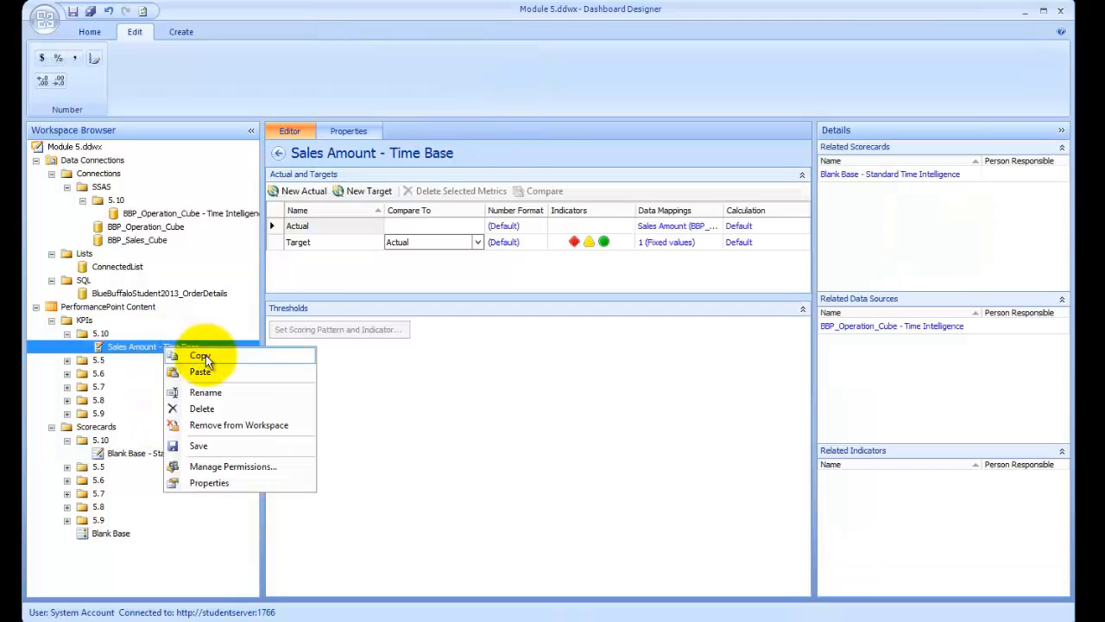
left_click(206, 355)
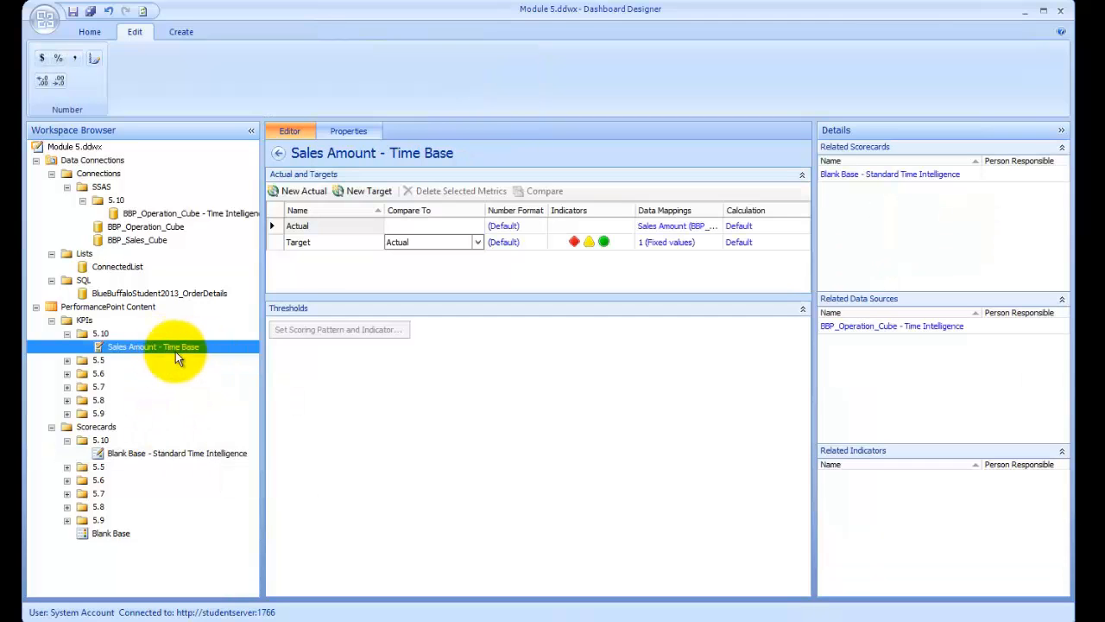
right_click(82, 332)
left_click(121, 361)
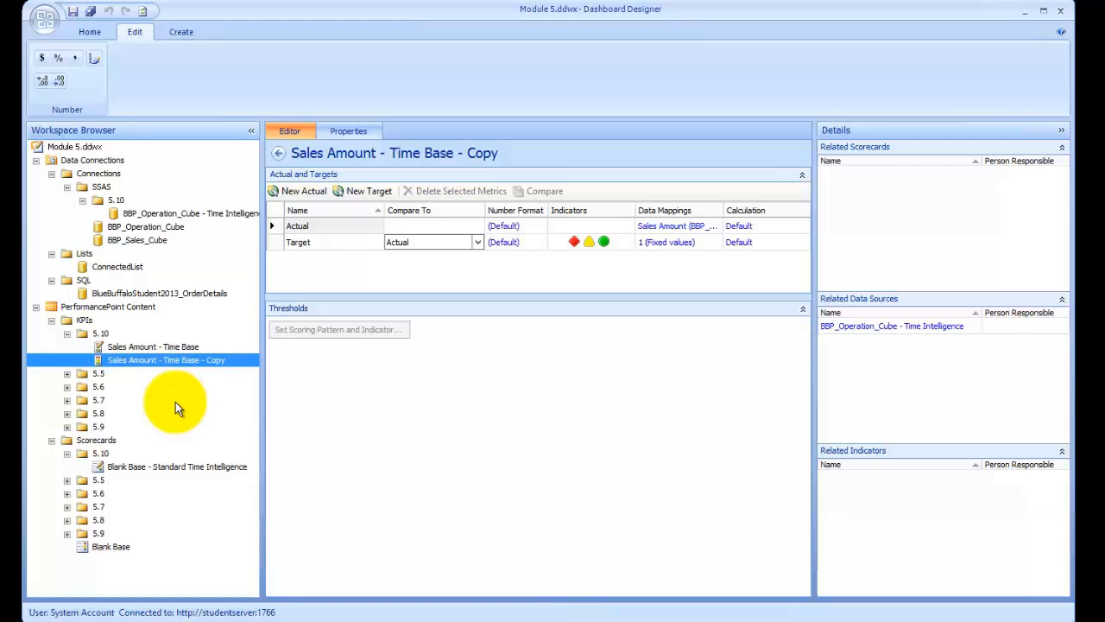
Rename the copied KPI as Sales Amount - Last Year.
left_click(359, 132)
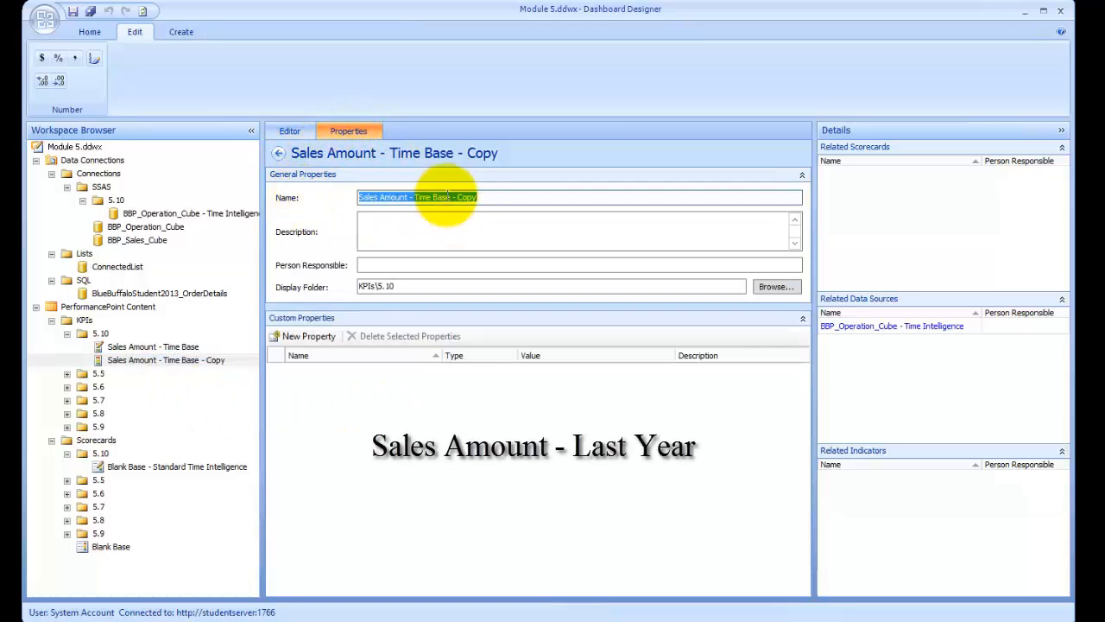
double_click(467, 197)
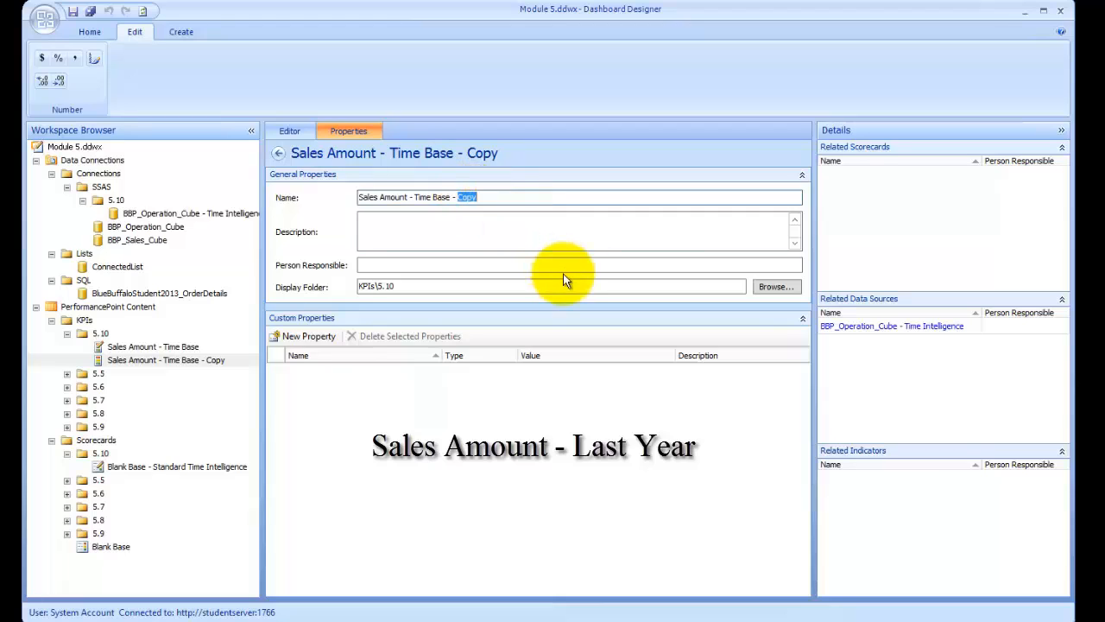
key("BackSpace")
key("BackSpace")
key("BackSpace")
key("BackSpace")
key("BackSpace")
key("BackSpace")
key("BackSpace")
key("BackSpace")
key("BackSpace")
key("BackSpace")
key("BackSpace")
key("BackSpace")
key("BackSpace")
type("Last Year")
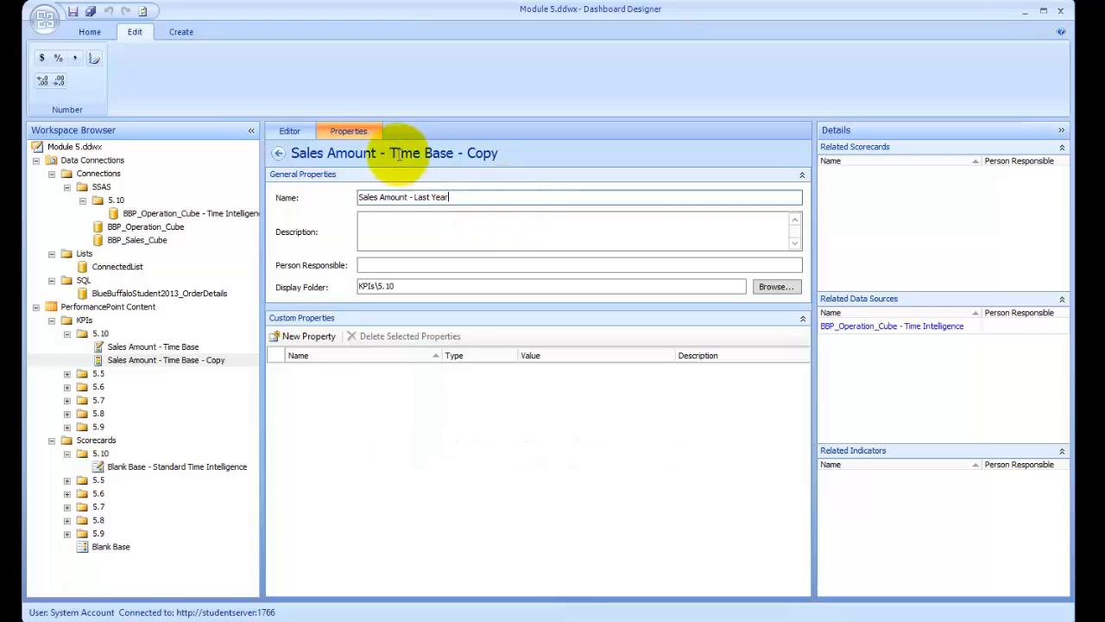
Add a time intelligence filter with the formula year-1 to the Actual data mapping of Sales Amount - Last Year, previewing the formula before accepting.
left_click(285, 129)
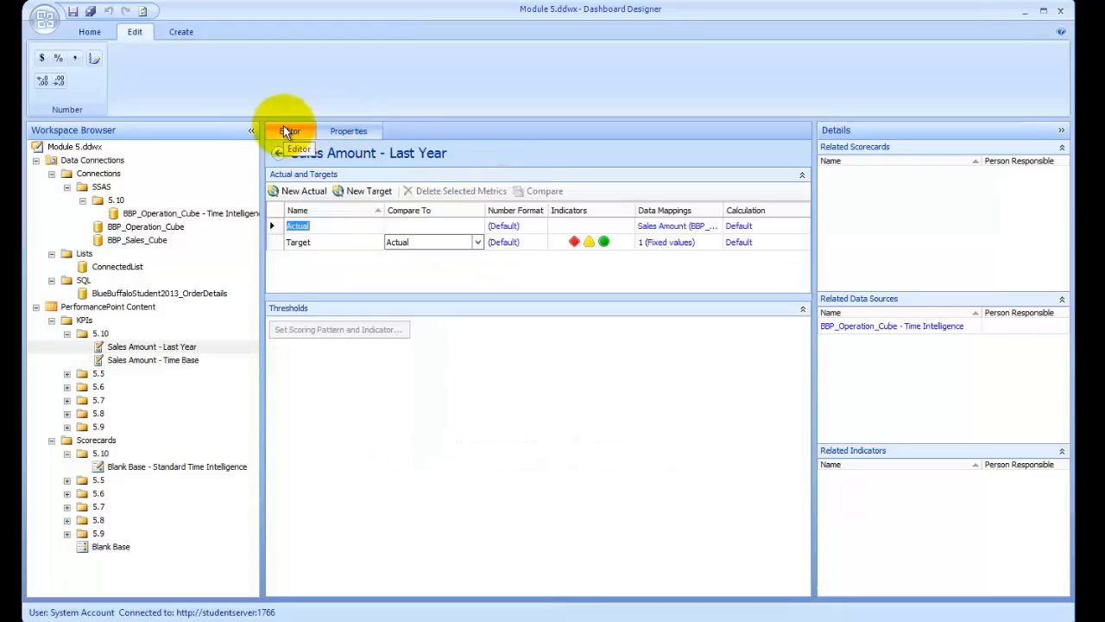
left_click(672, 229)
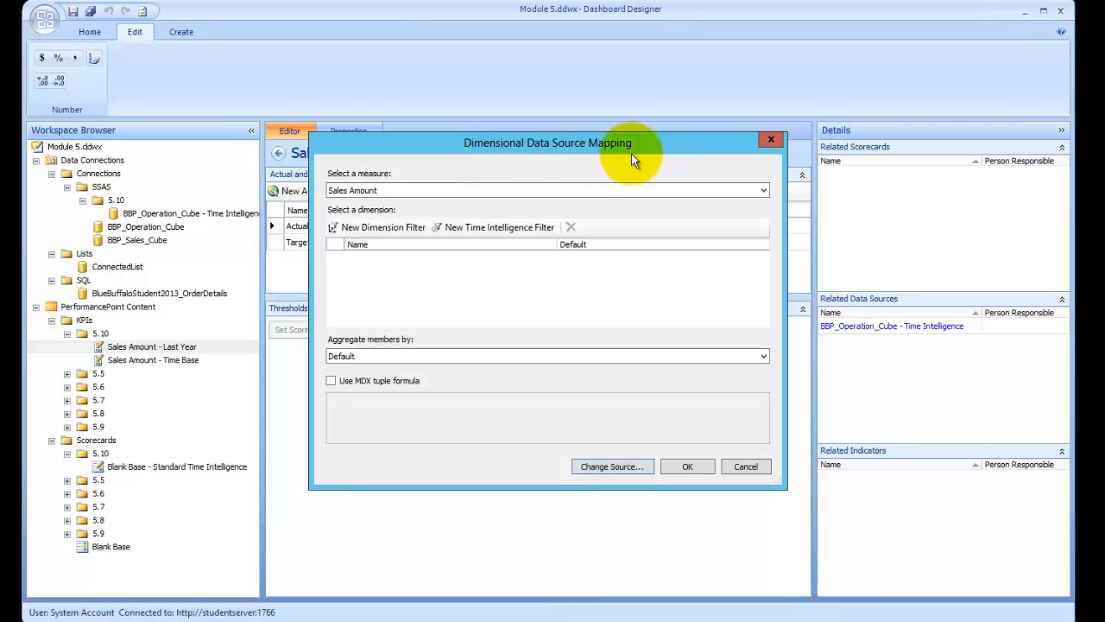
left_click(477, 227)
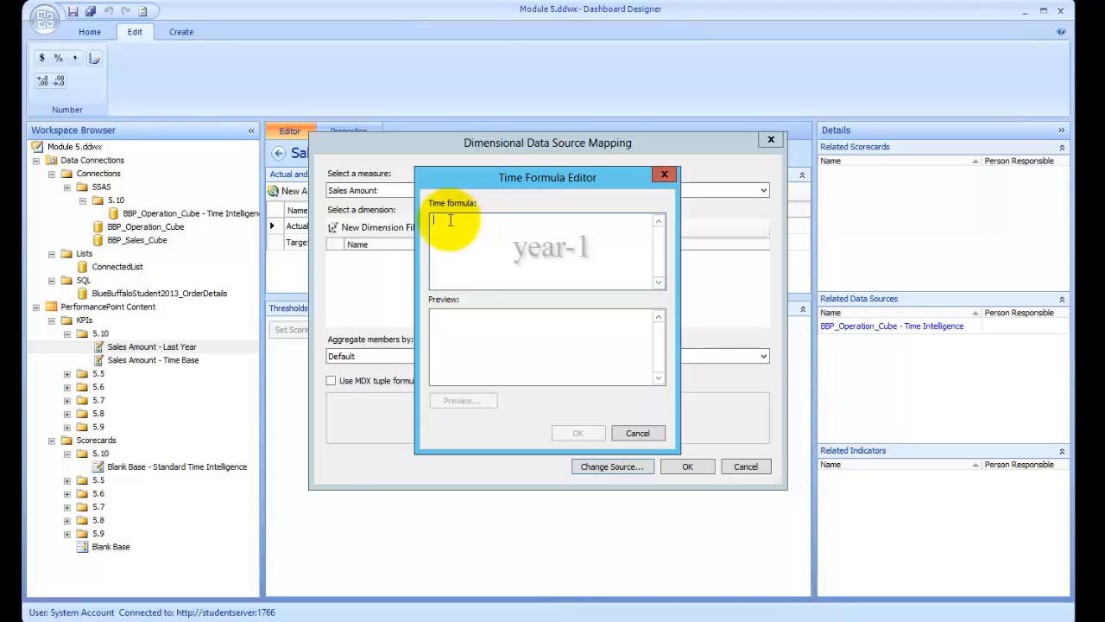
type("year")
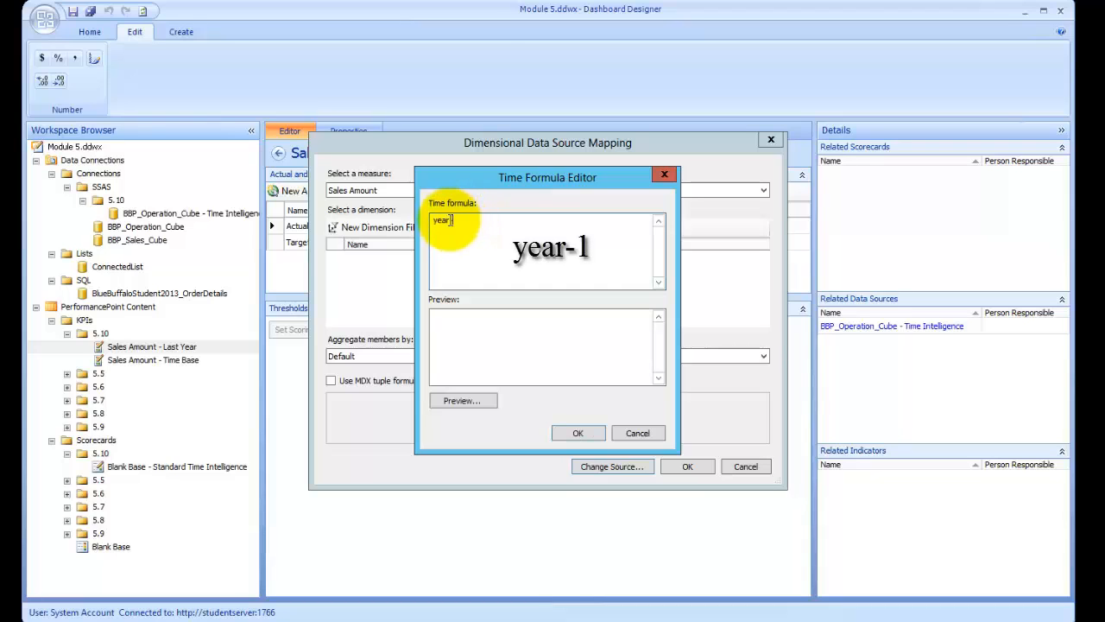
type("-1")
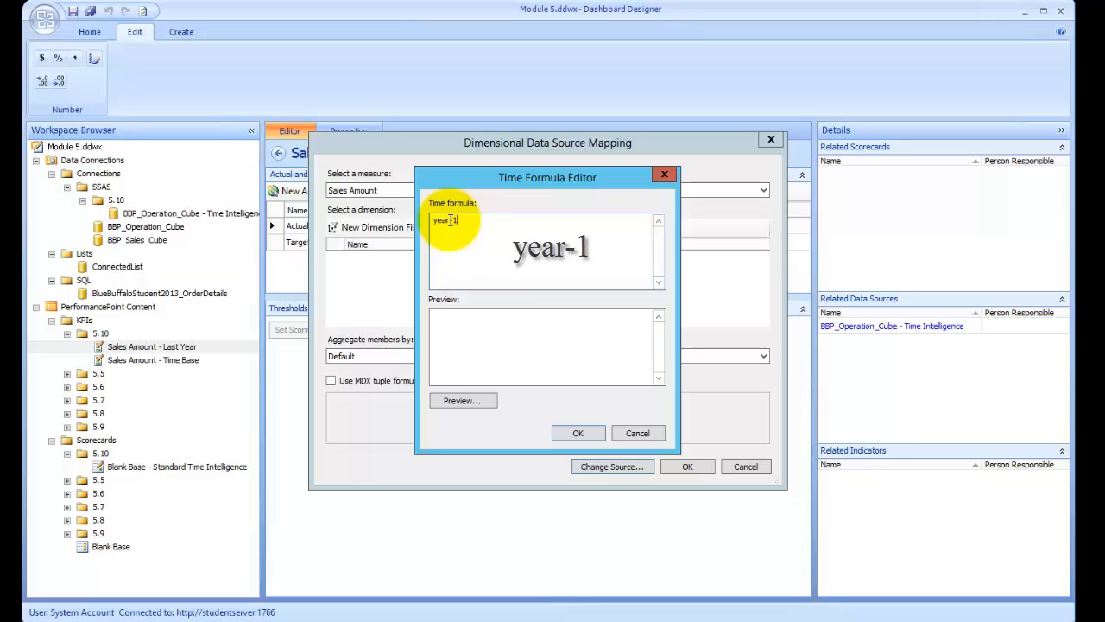
left_click(455, 402)
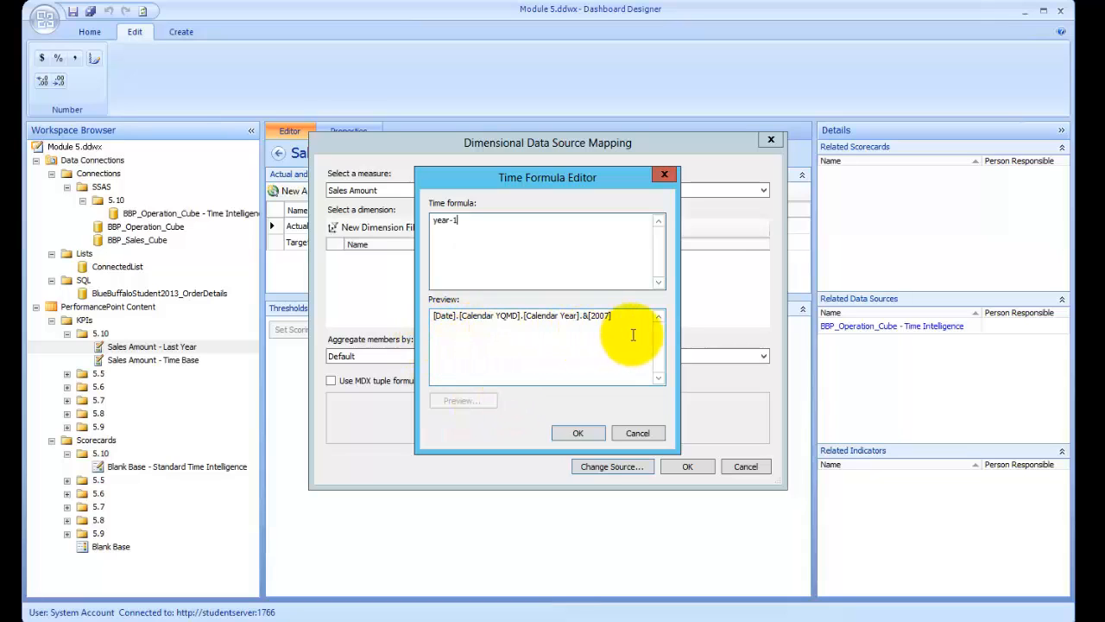
left_click(578, 432)
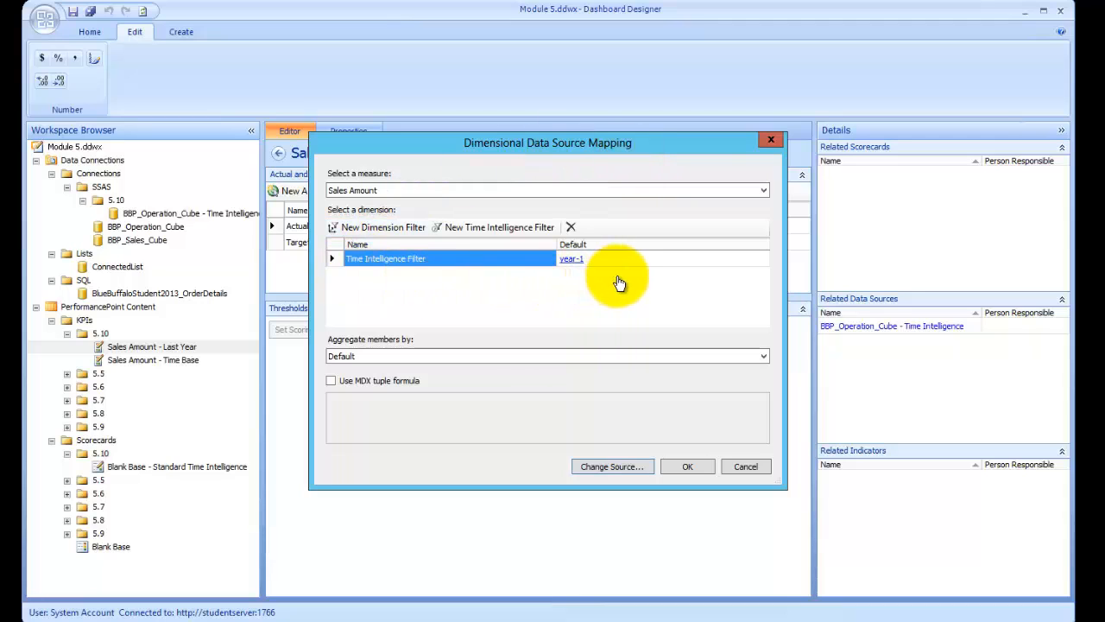
left_click(687, 467)
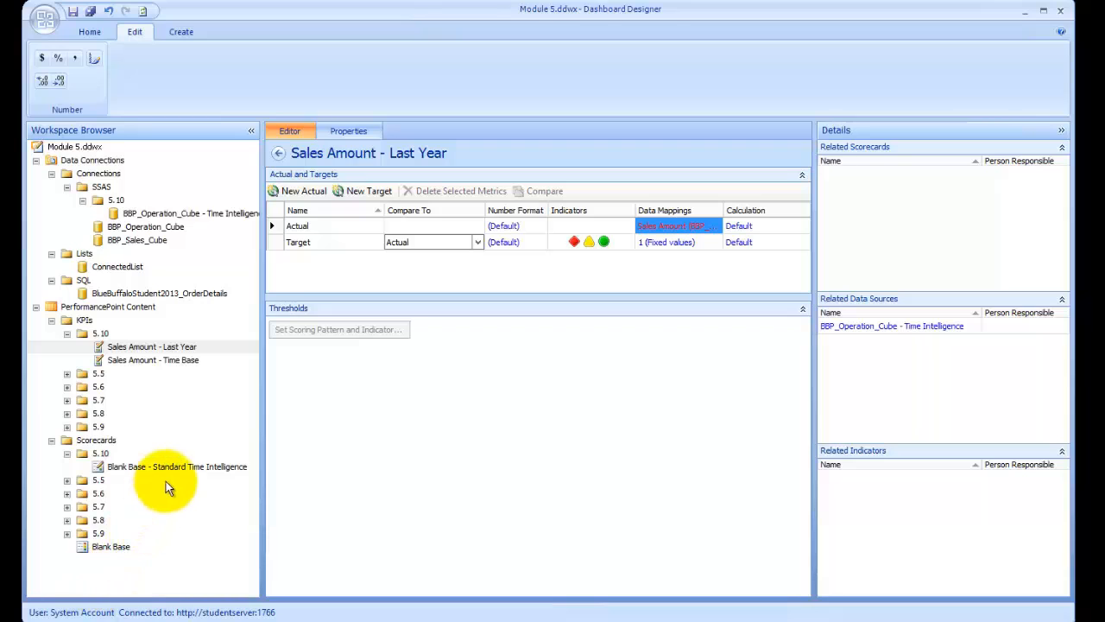
Add the Sales Amount - Last Year KPI to the Blank Base - Standard Time Intelligence scorecard as the next sibling below Sales Amount - Time Base.
left_click(183, 467)
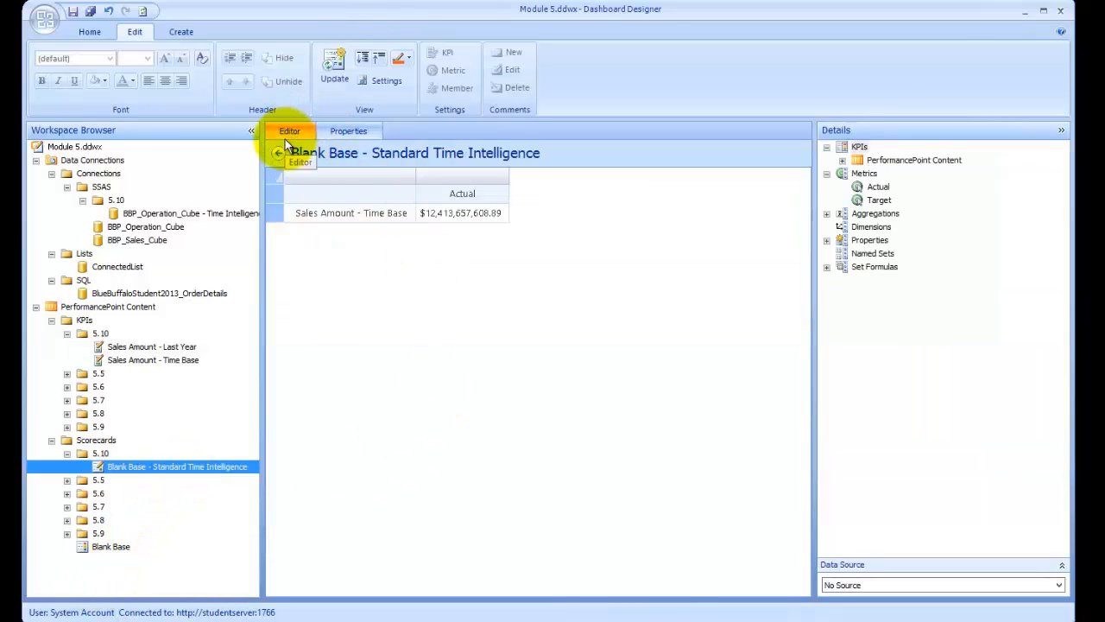
left_click(842, 161)
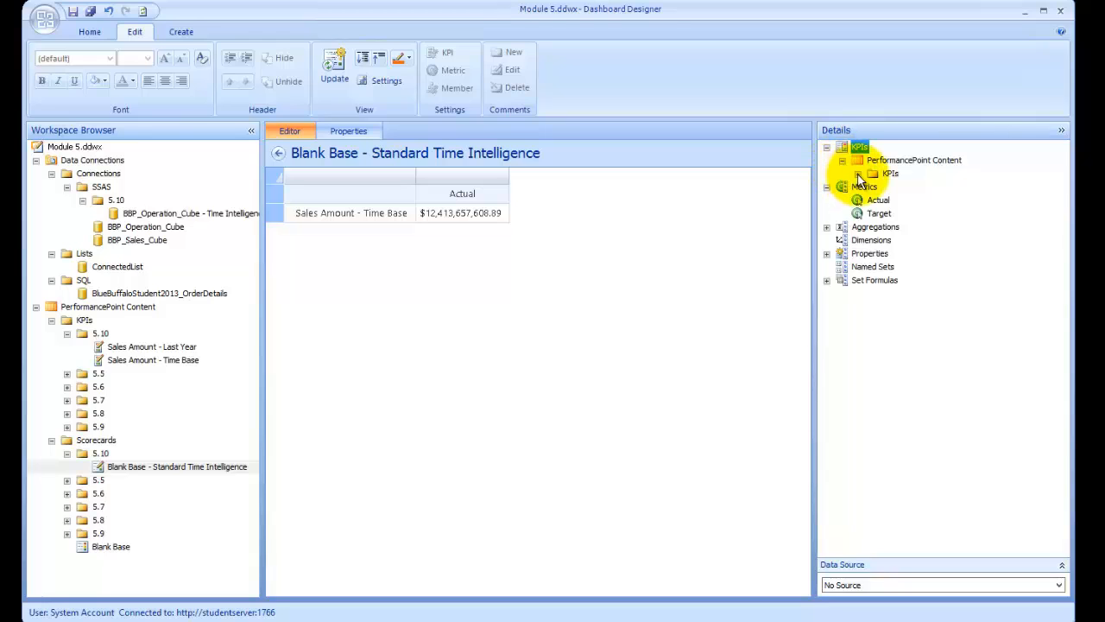
left_click(858, 174)
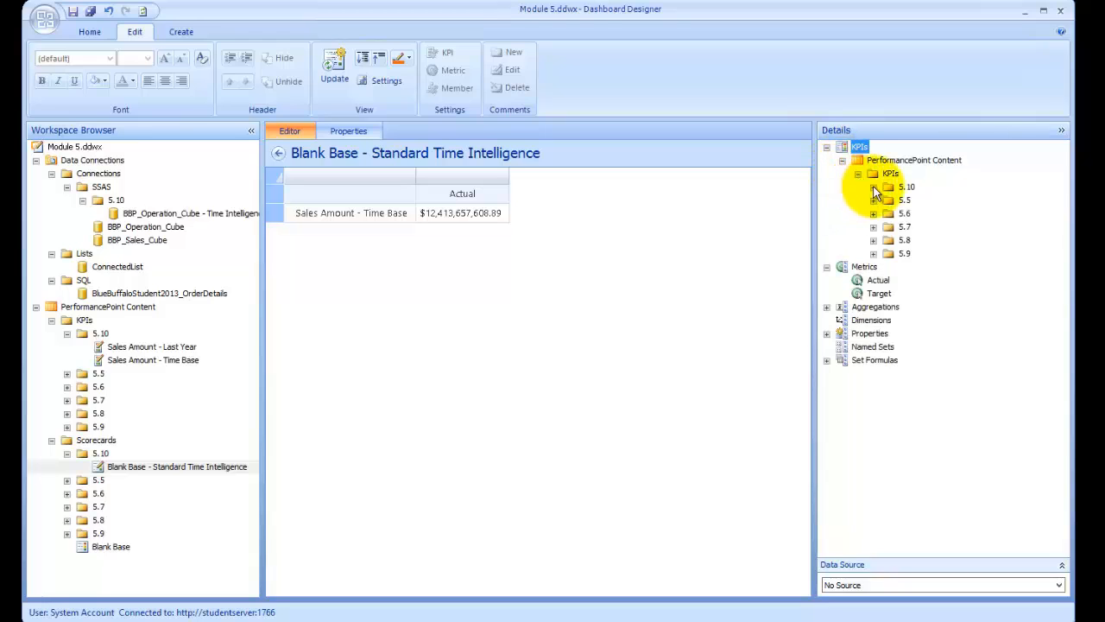
left_click(872, 187)
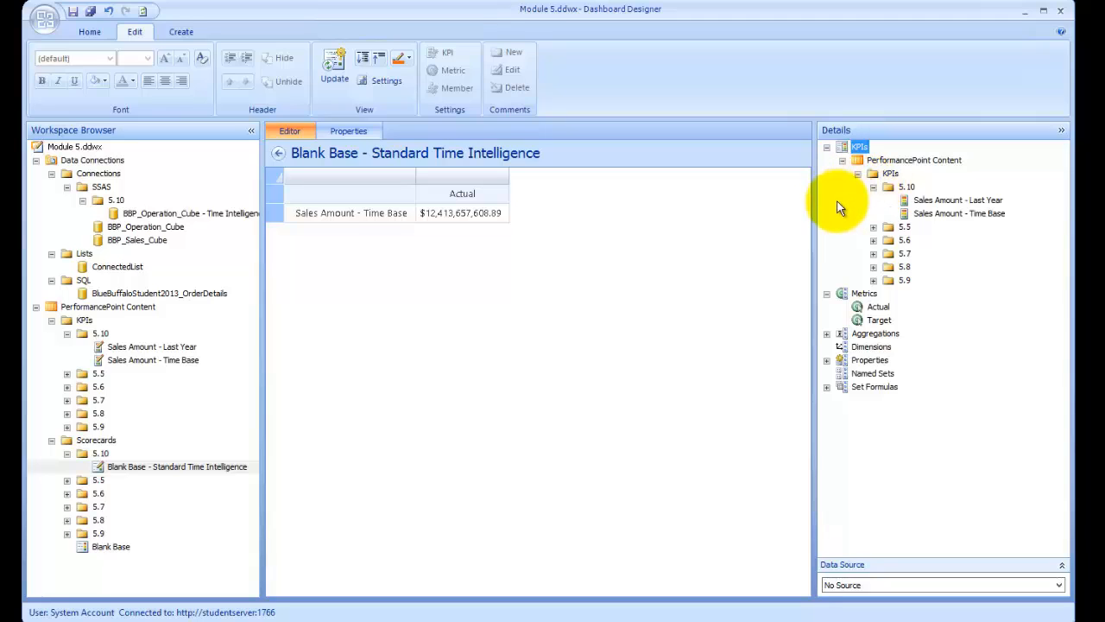
left_click(941, 203)
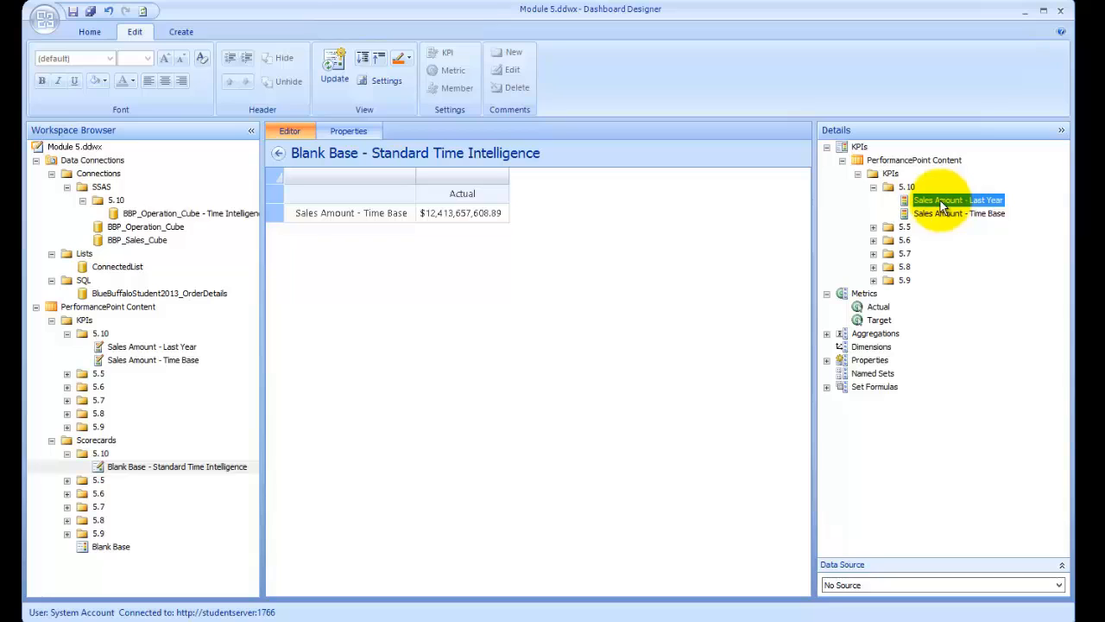
left_click_drag(939, 202, 329, 222)
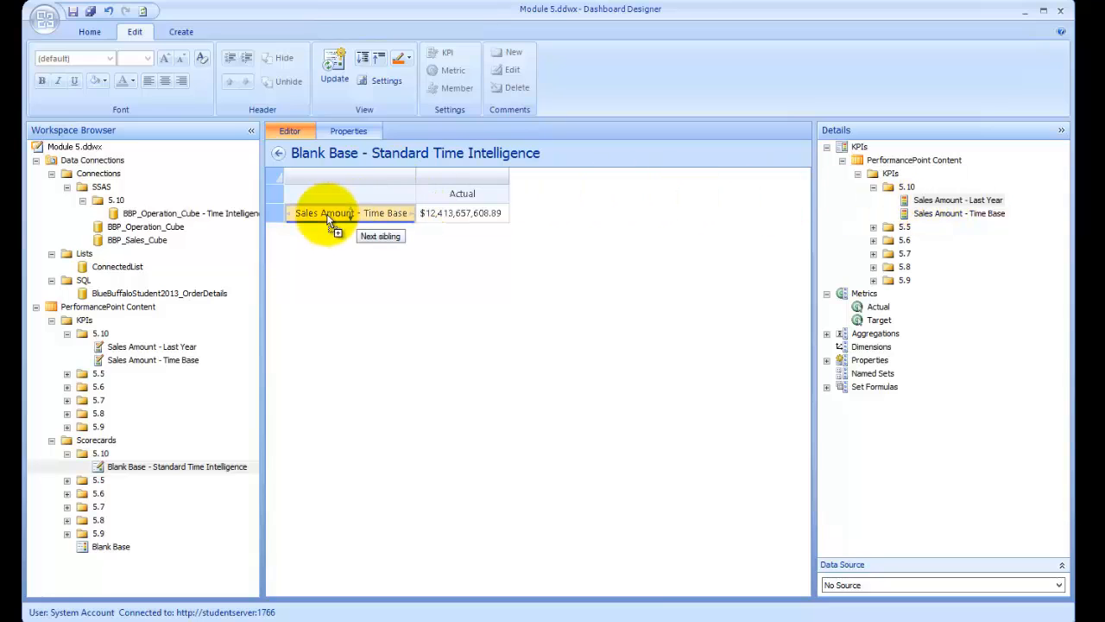
left_click_drag(327, 215, 327, 216)
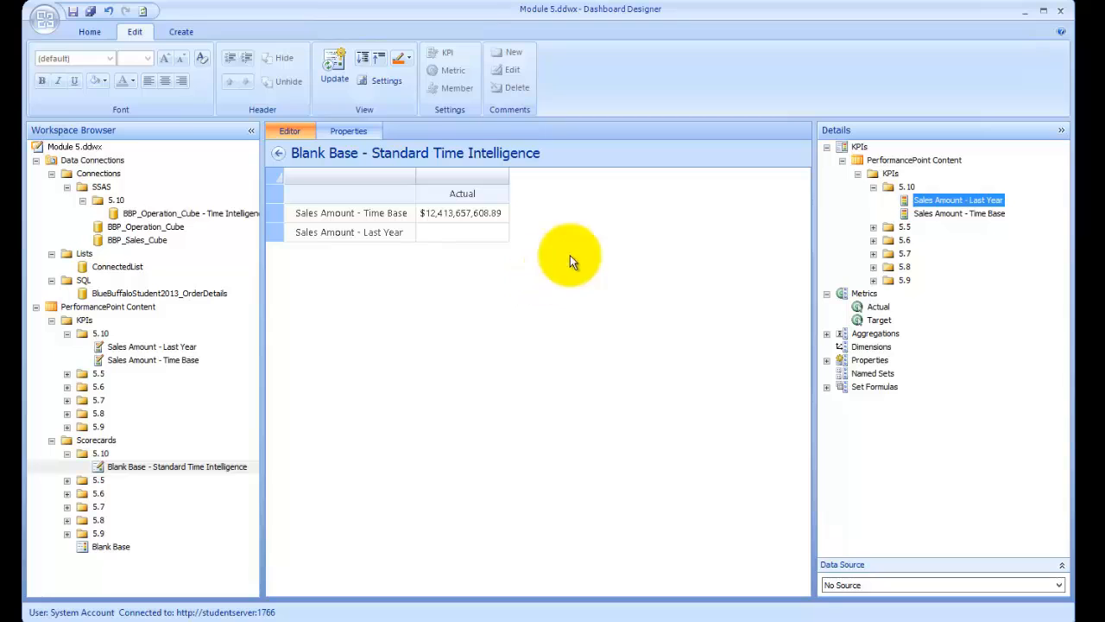
Update the scorecard's data and save all workspace items.
left_click(333, 69)
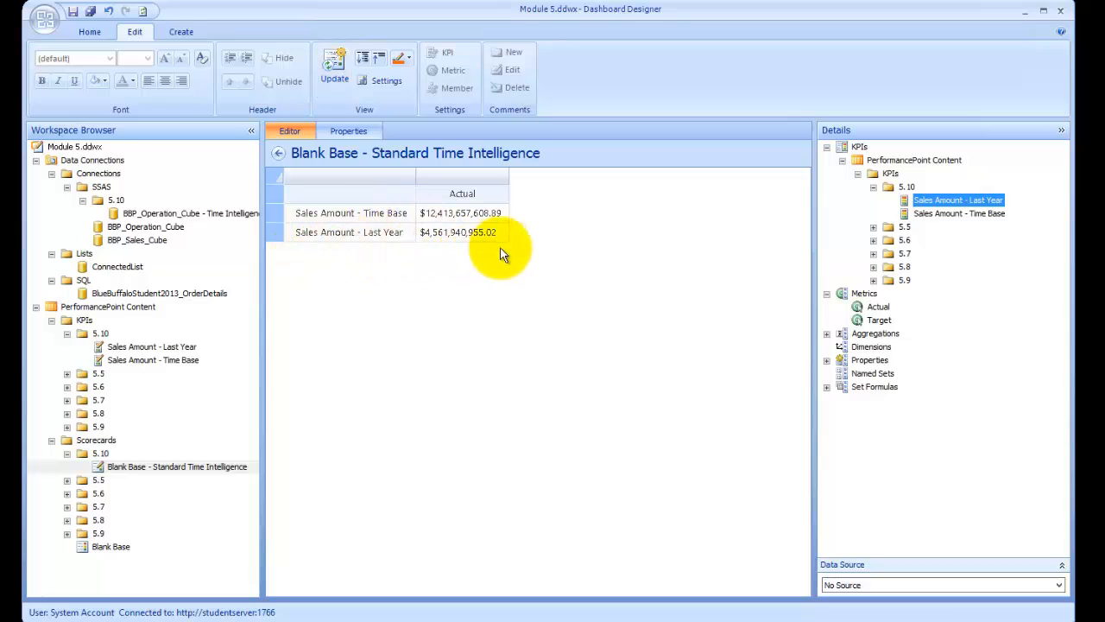
left_click(91, 11)
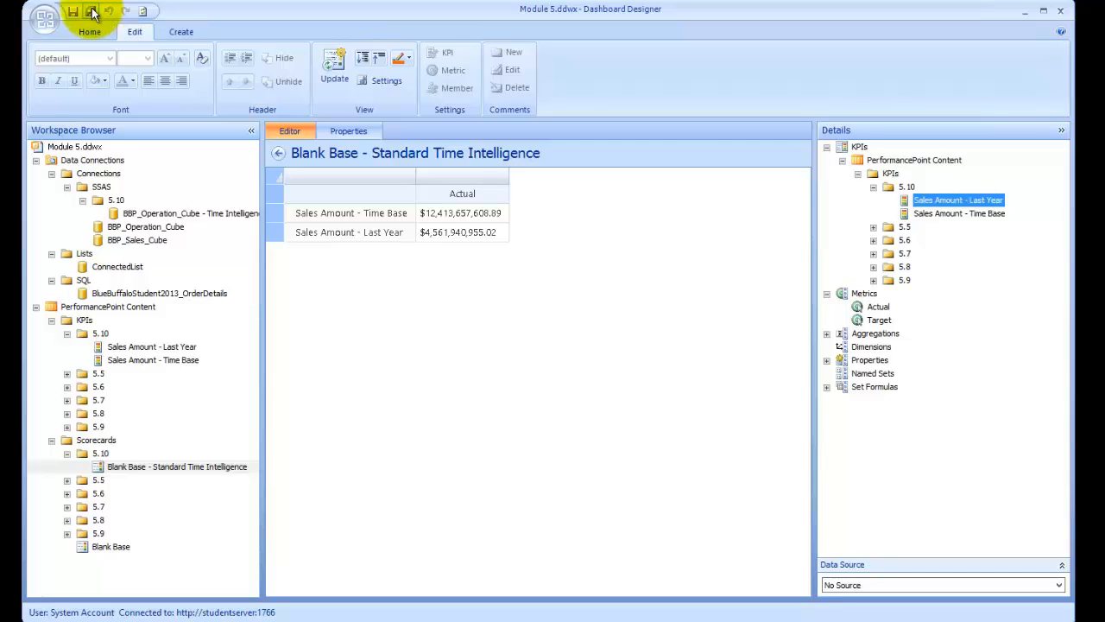